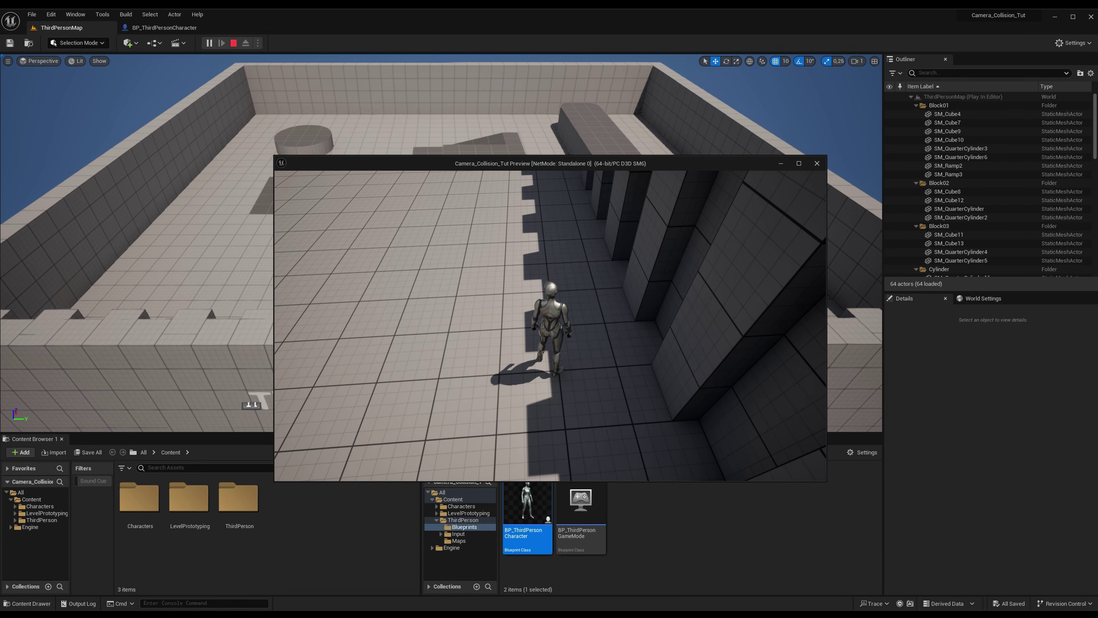
- Run the character along the pillared wall in the play preview to check camera collision, and end the session
key("w")
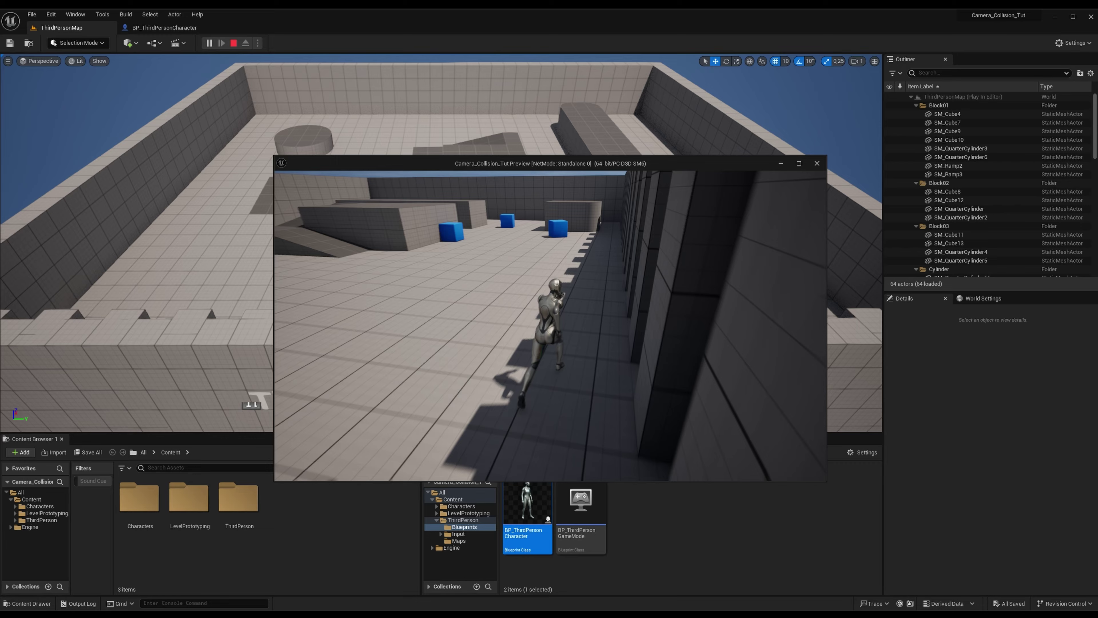
key("w")
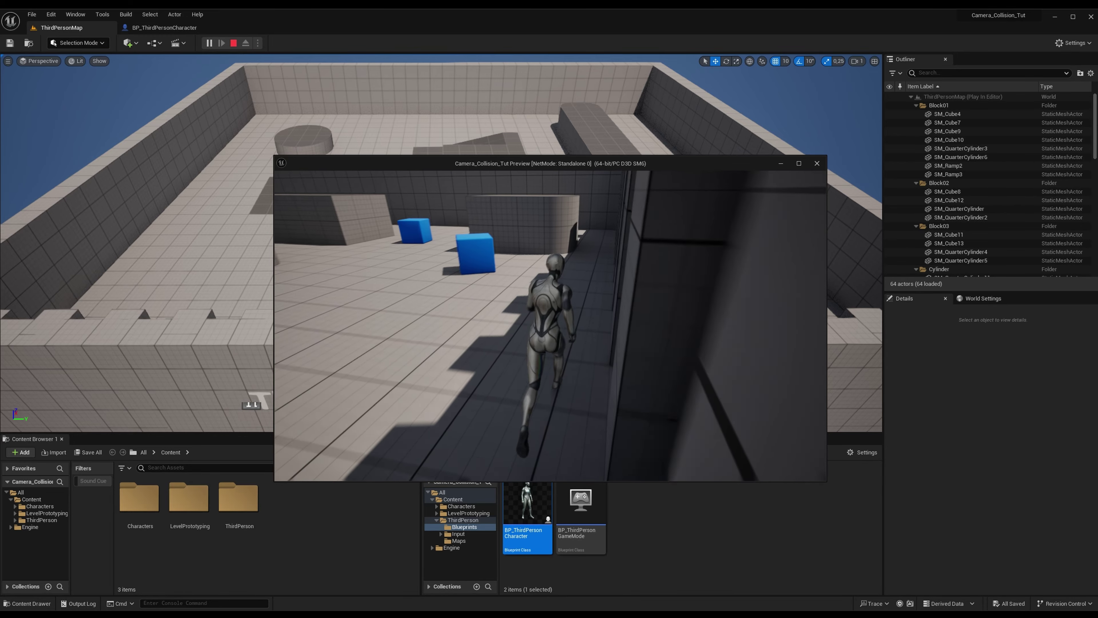
key("s")
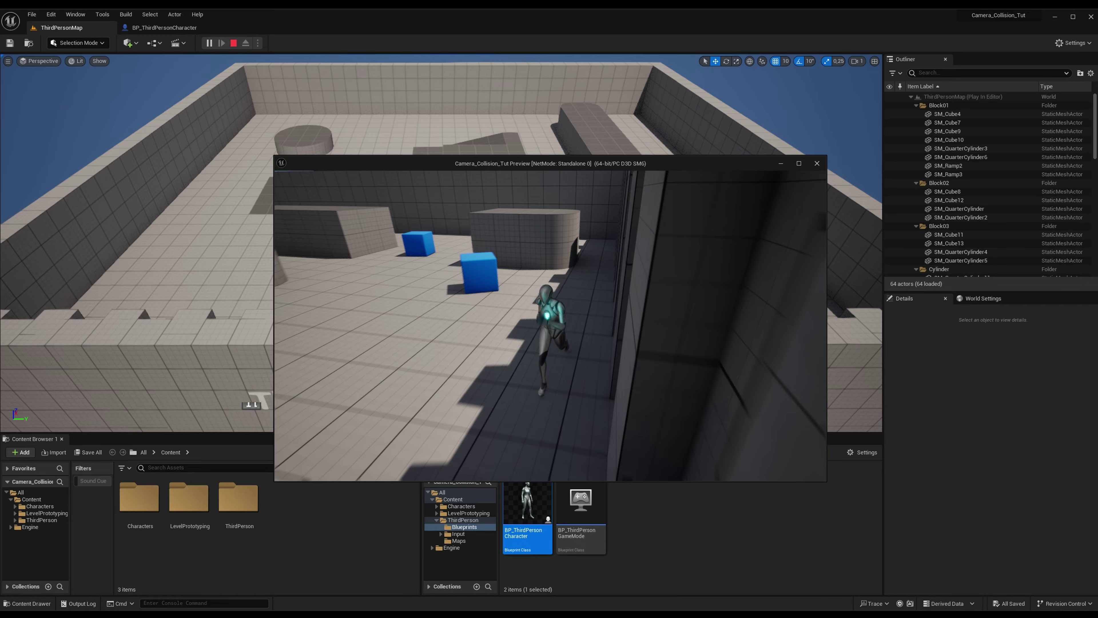
key("Escape")
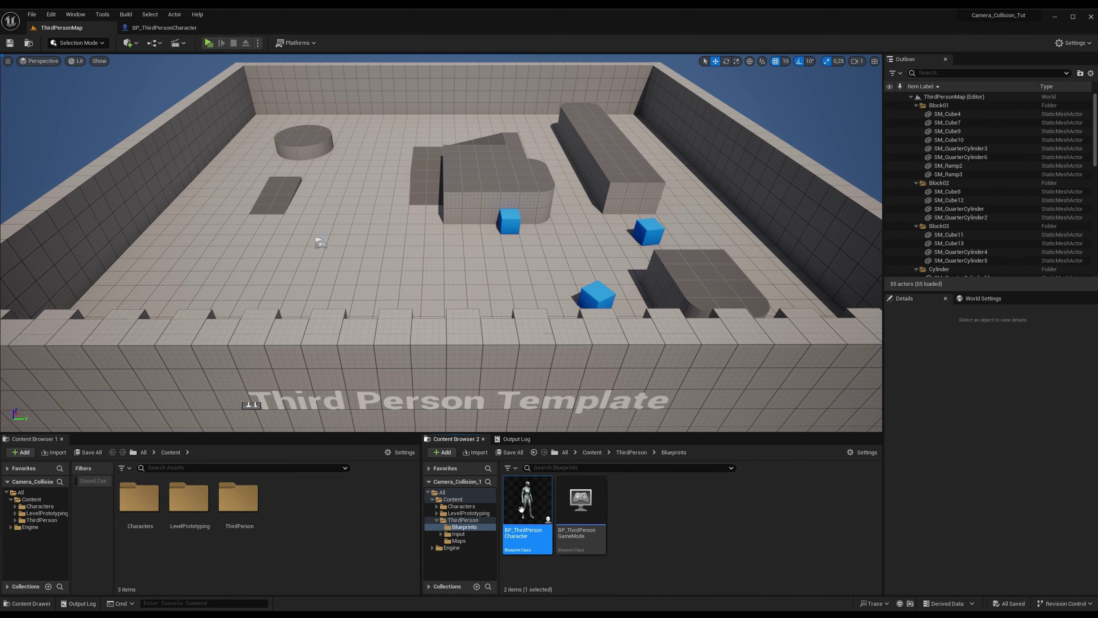
- Open the BP_ThirdPersonCharacter blueprint and inspect its CameraBoom and FollowCamera components
double_click(523, 510)
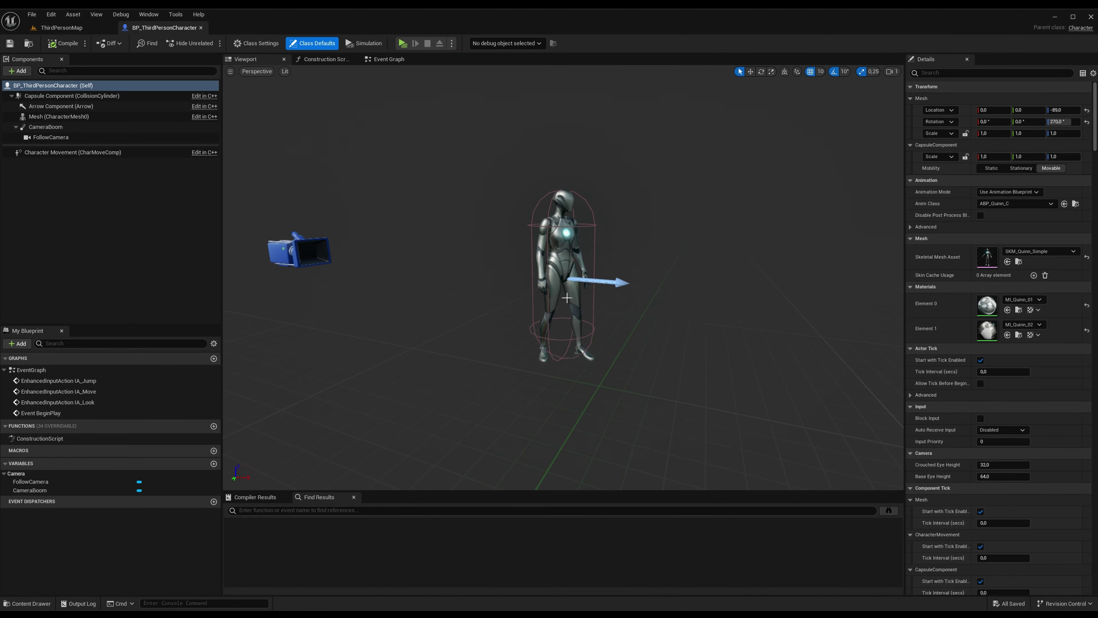
left_click(45, 127)
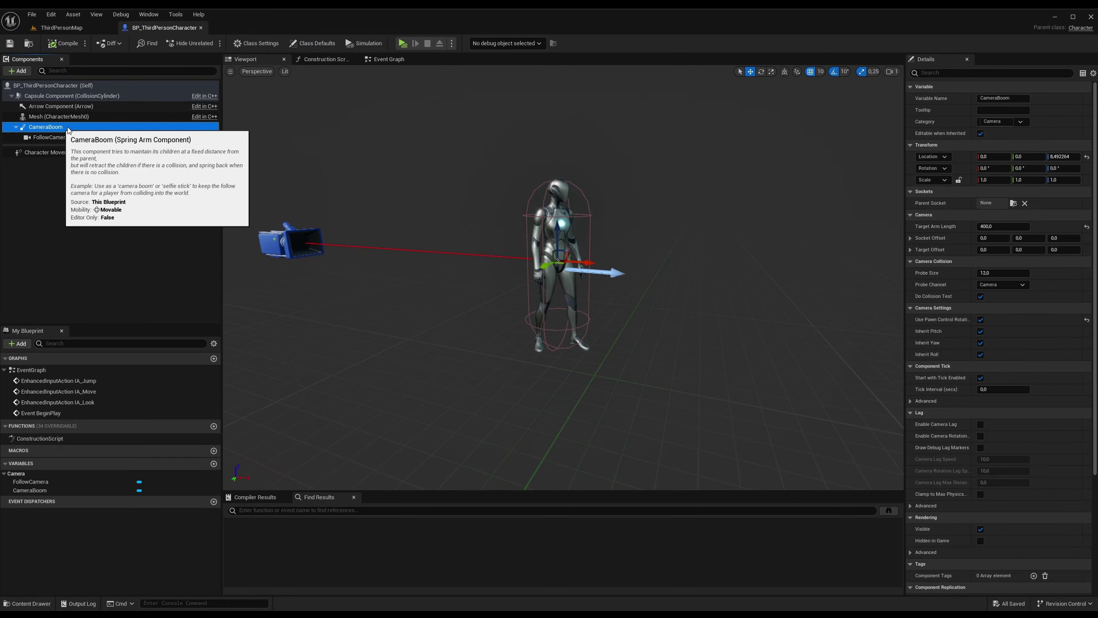
left_click(50, 137)
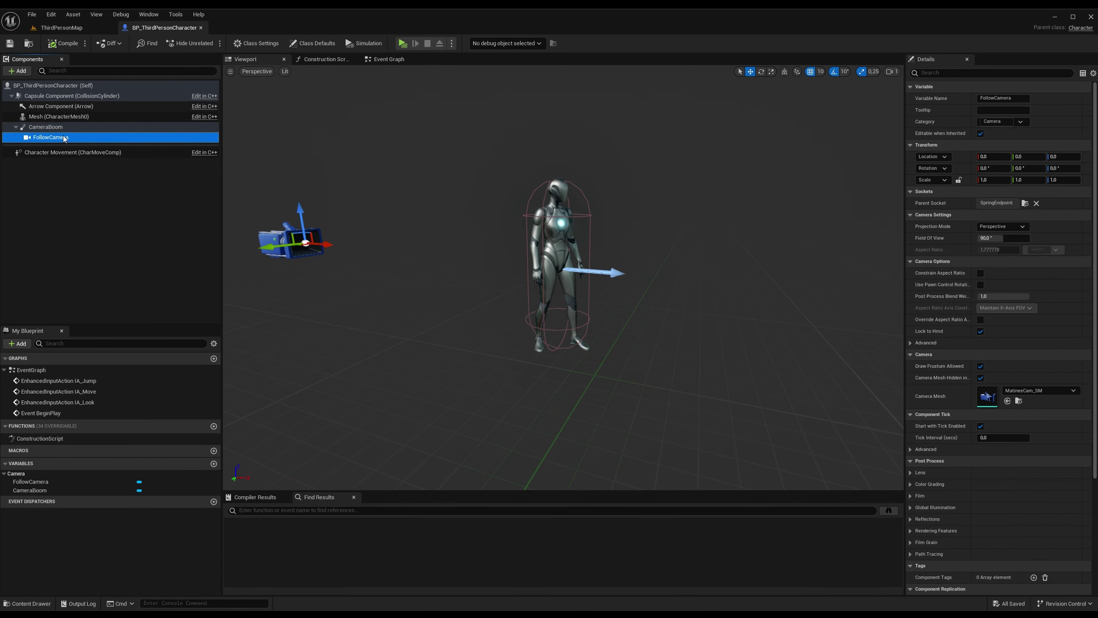
left_click(47, 127)
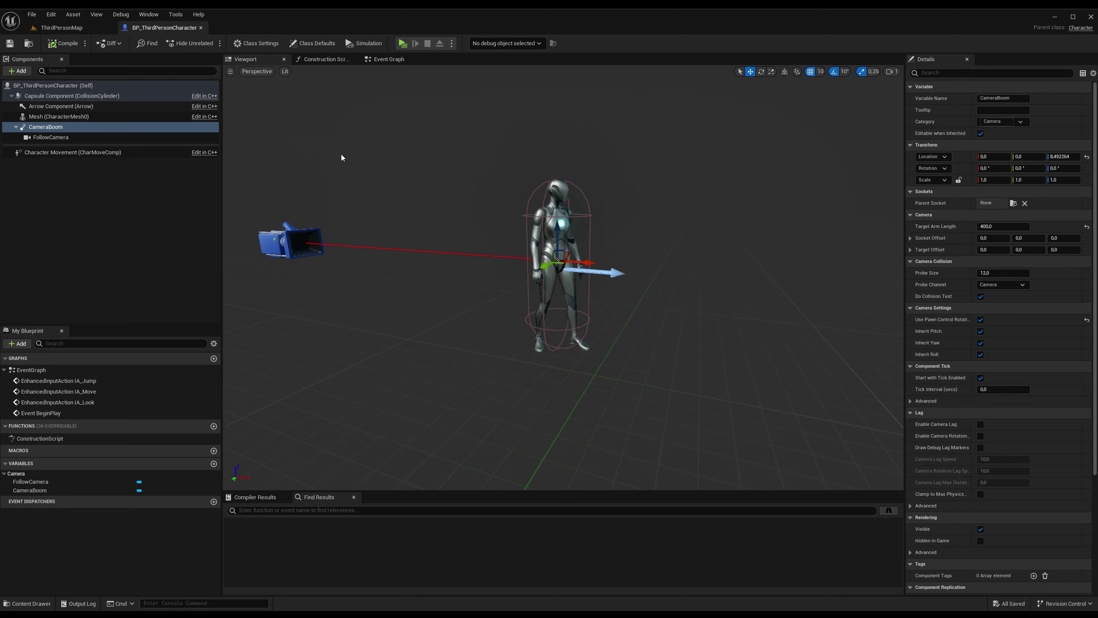
- Add a Cube component under CameraBoom and set its collision preset to Custom with the Camera trace response on Ignore
left_click(21, 73)
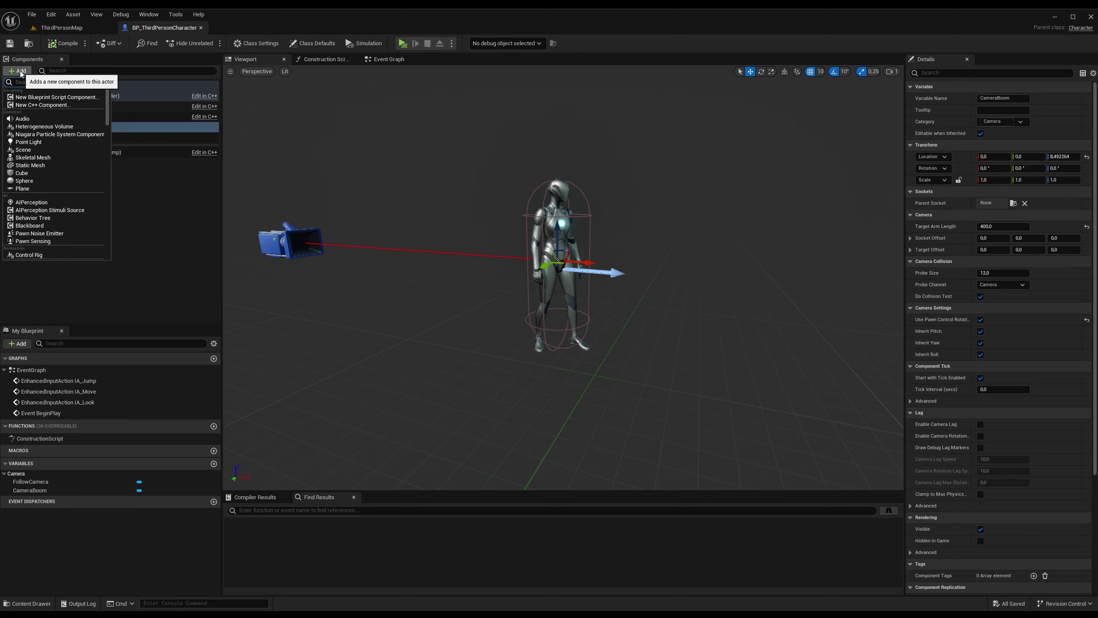
left_click(35, 174)
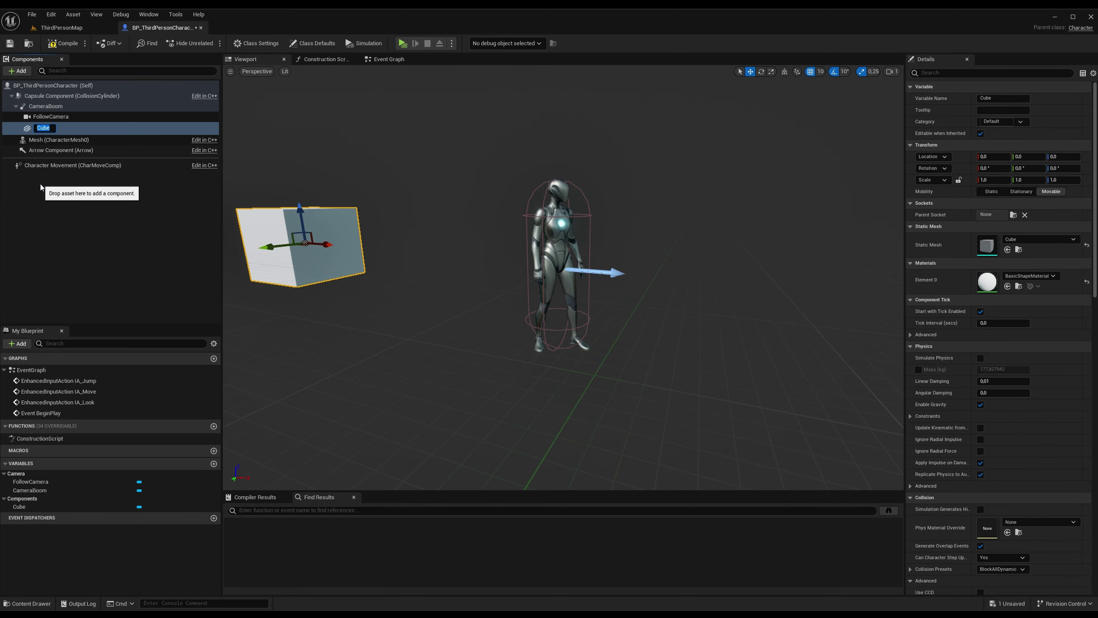
scroll(956, 282, "down", 5)
scroll(956, 285, "down", 2)
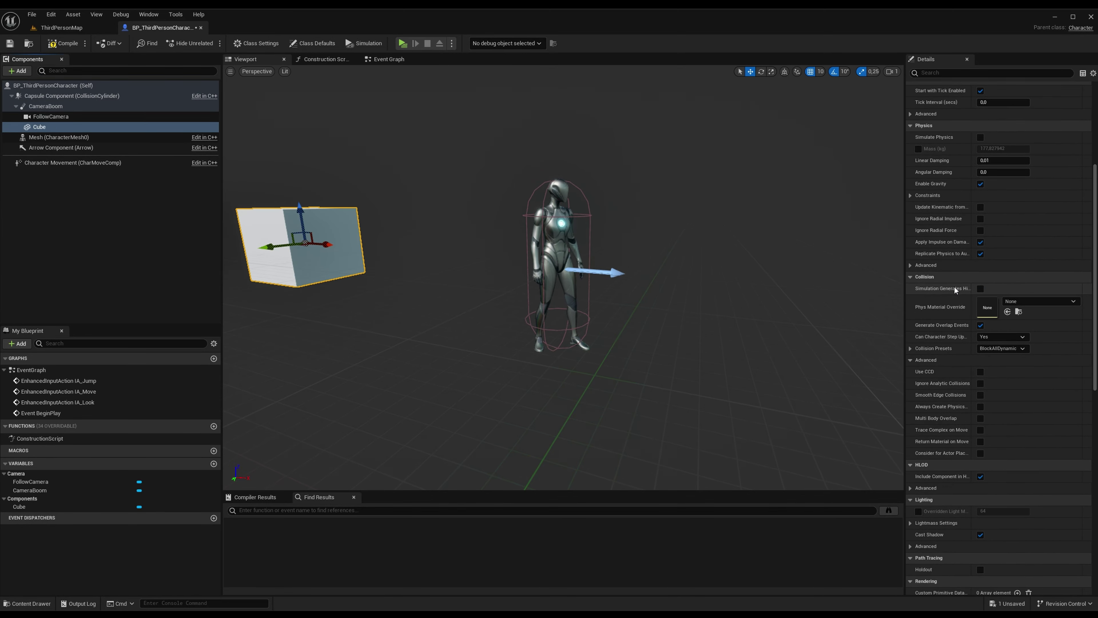
left_click(911, 349)
left_click(1013, 349)
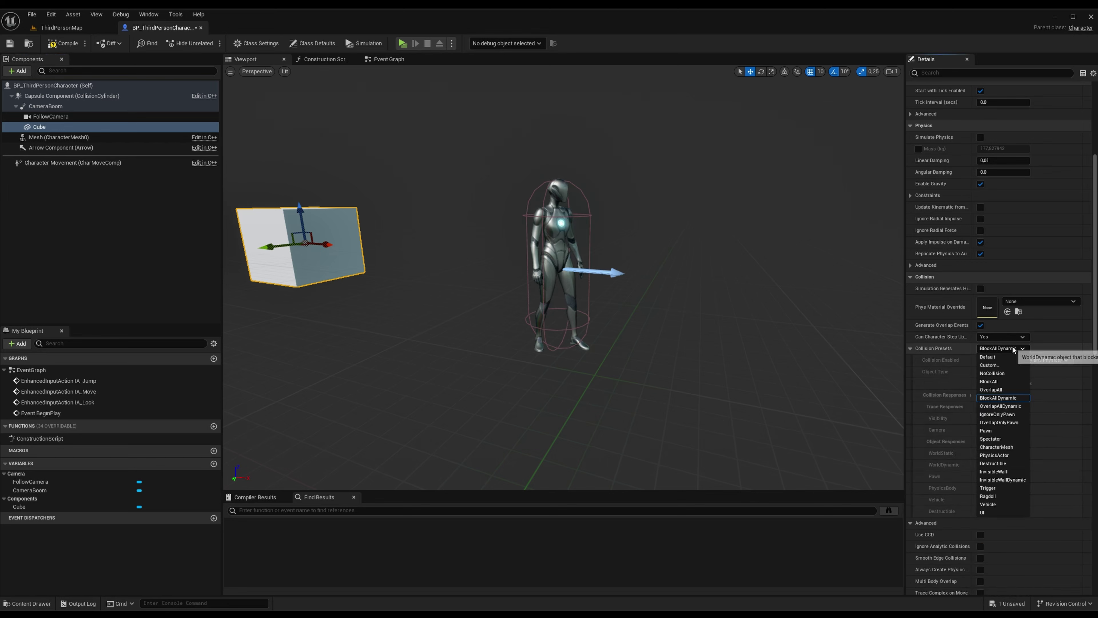
left_click(990, 360)
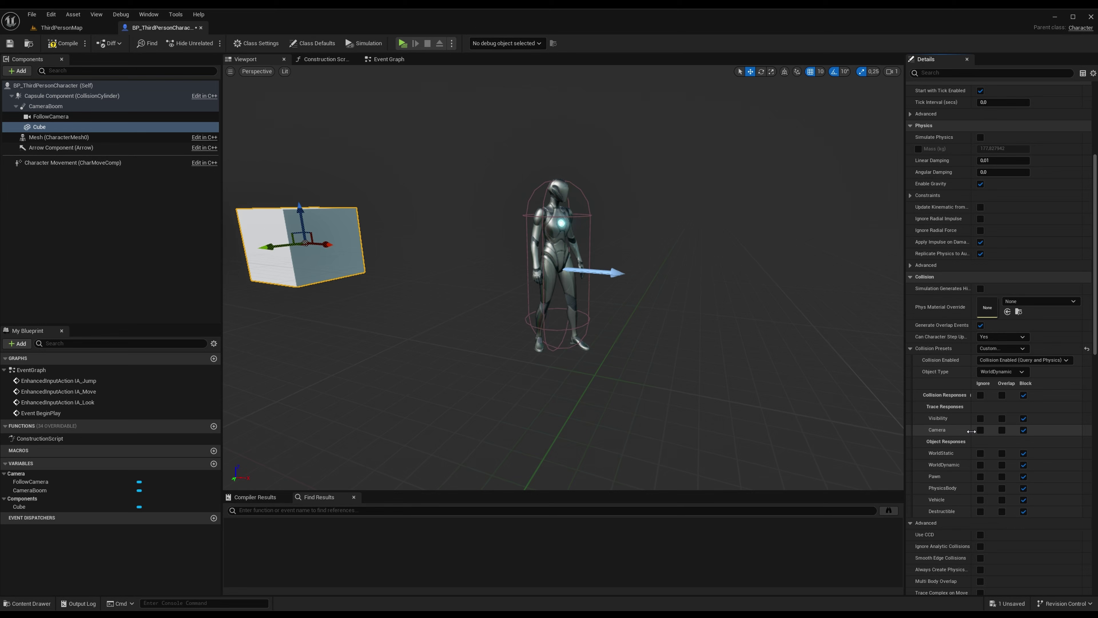
left_click(980, 430)
- Delete the Cube component from the character blueprint
left_click(338, 237)
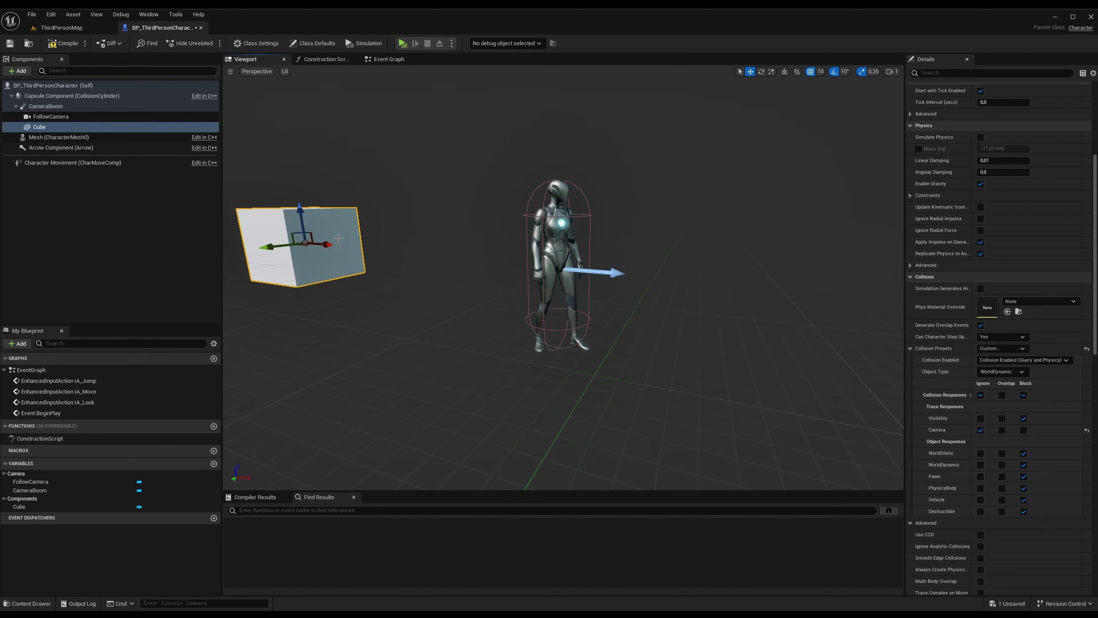
key("Delete")
- Enable camera lag and camera rotation lag on the CameraBoom component
left_click(46, 126)
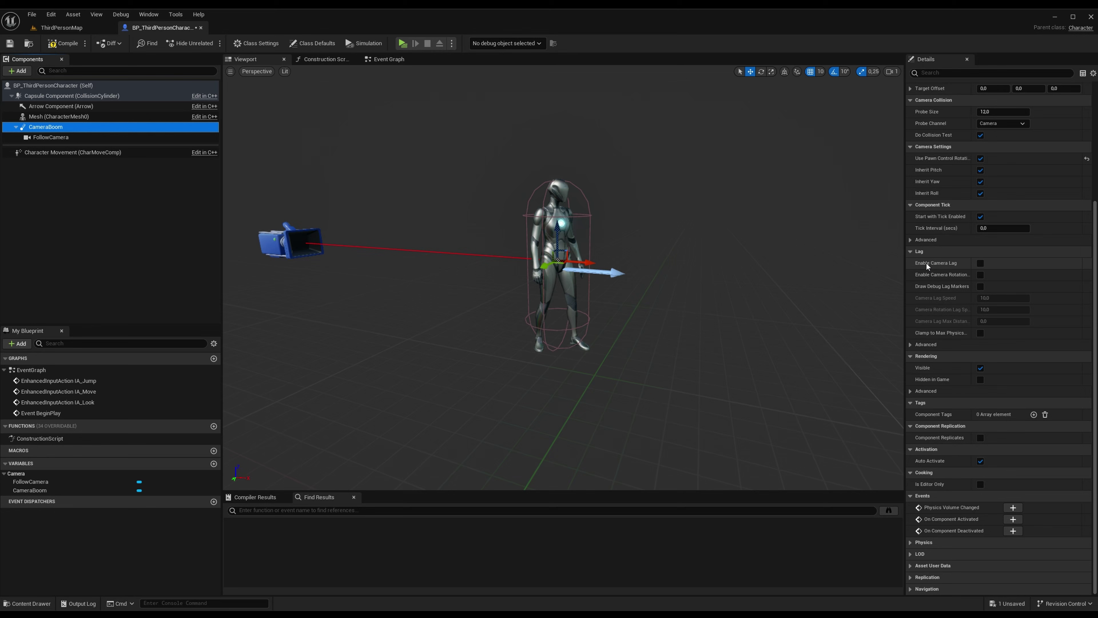
left_click(980, 263)
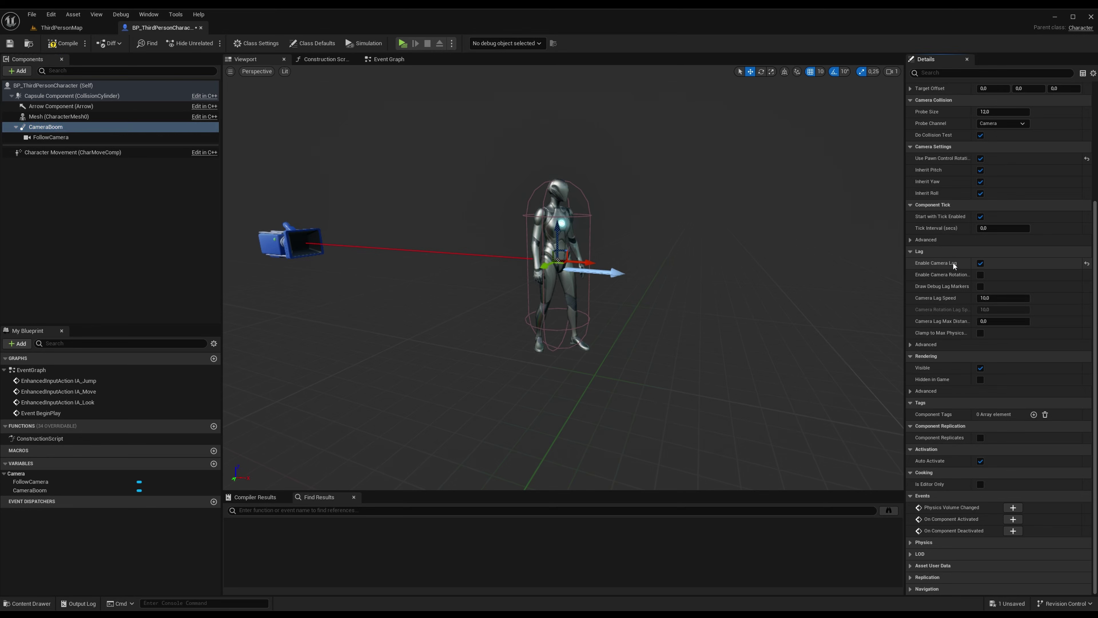
left_click(980, 275)
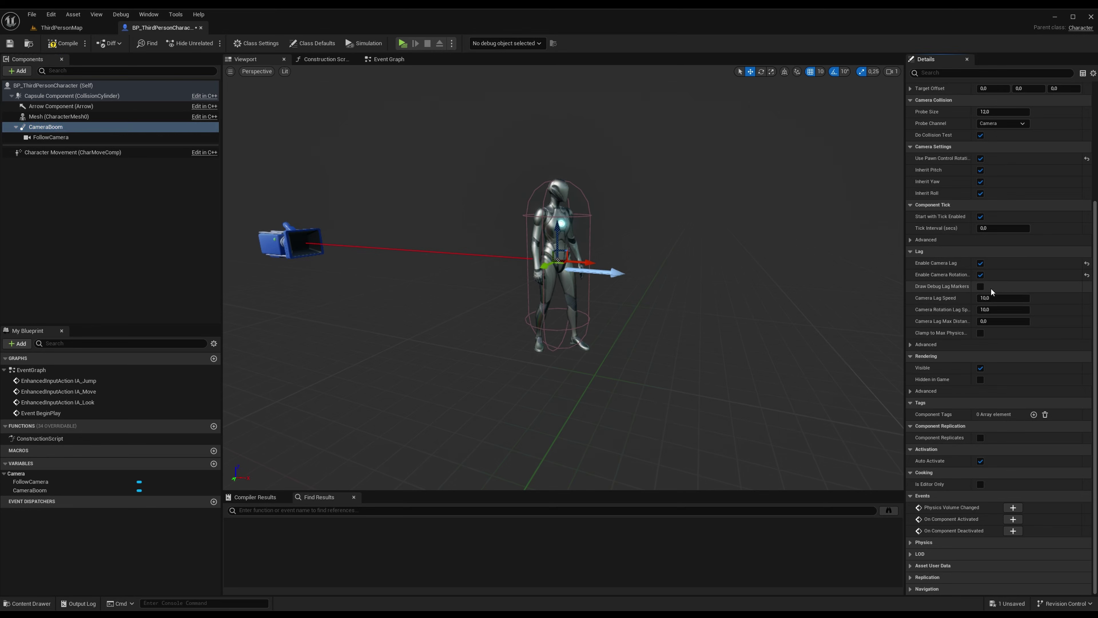
- Set CameraBoom's Camera Lag Speed and Camera Rotation Lag Speed to 5 and compile the blueprint
left_click(999, 299)
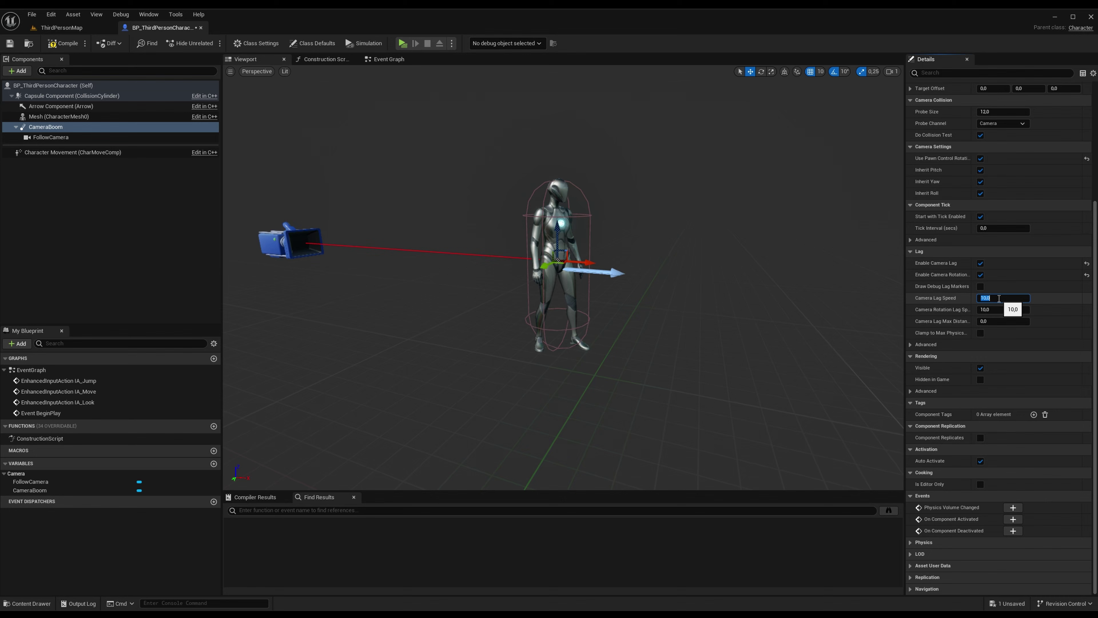
type("5")
key("Tab")
type("5")
key("Return")
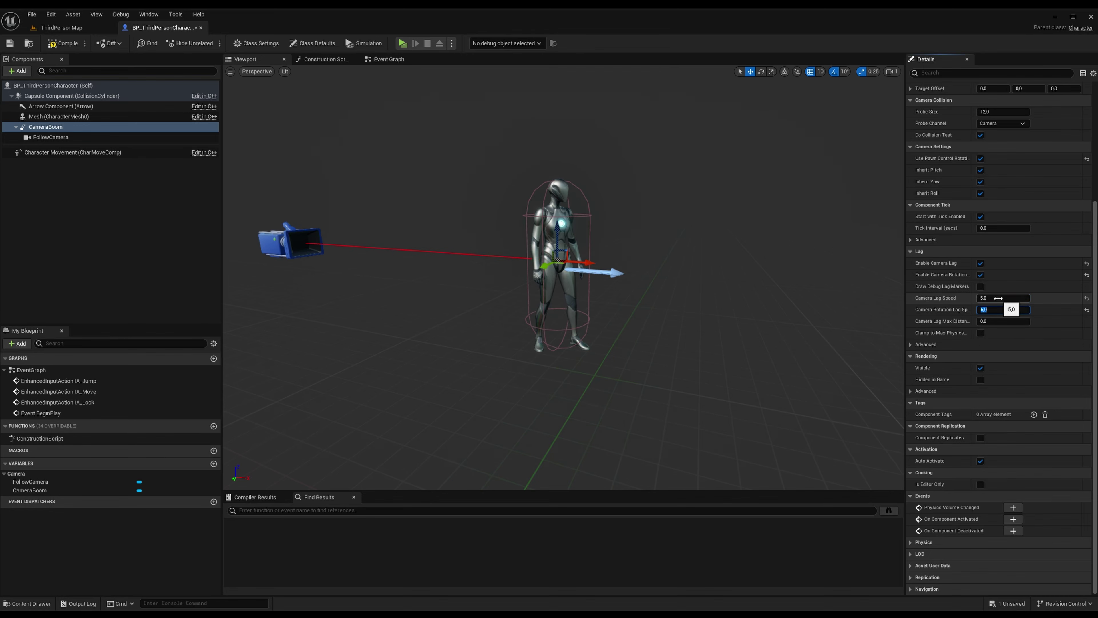
left_click(62, 43)
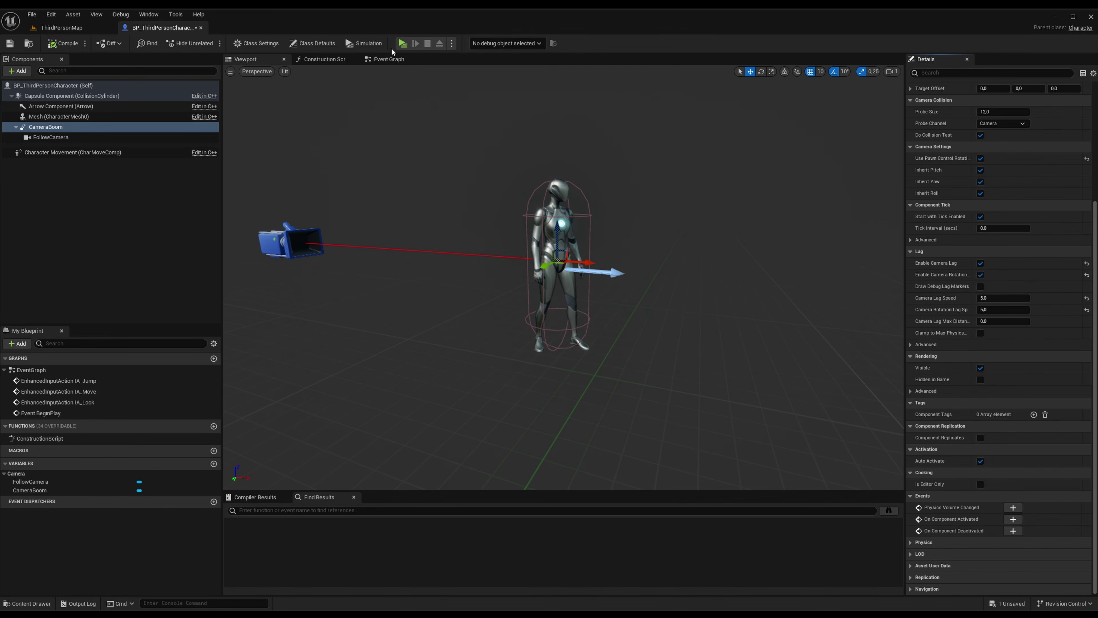
- Play the level and move the character around to test the camera lag, and end the session
left_click(402, 43)
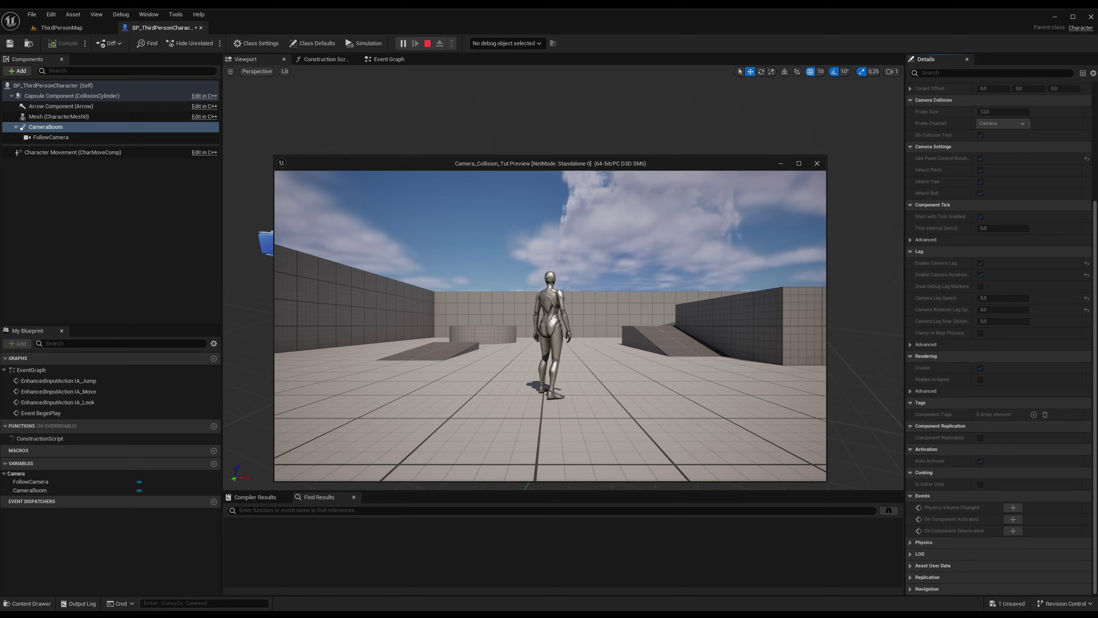
key("w")
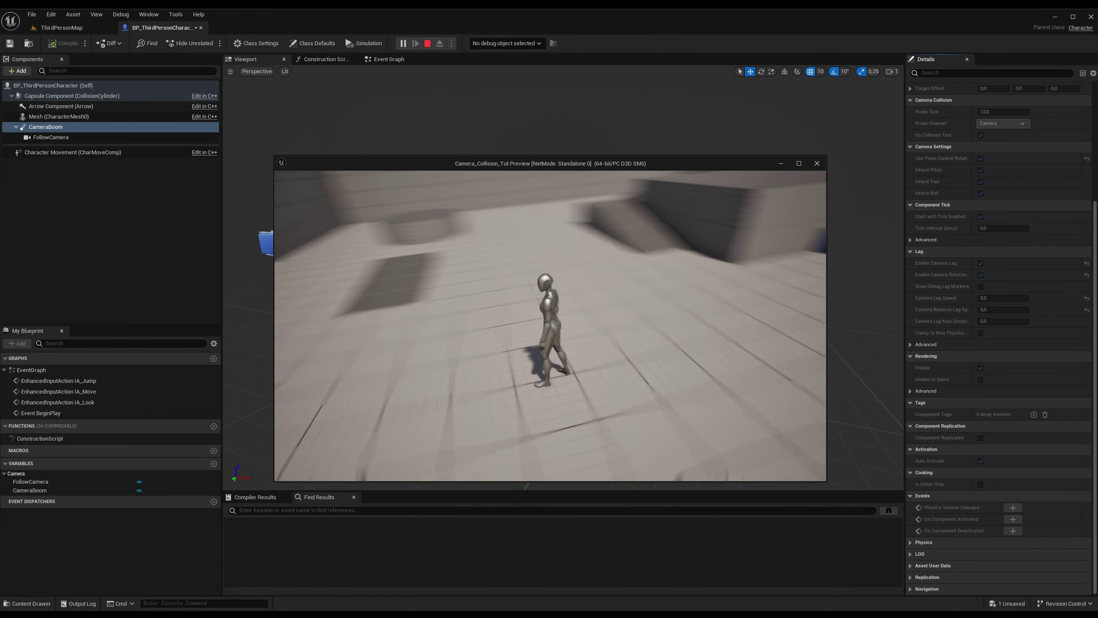
key("a")
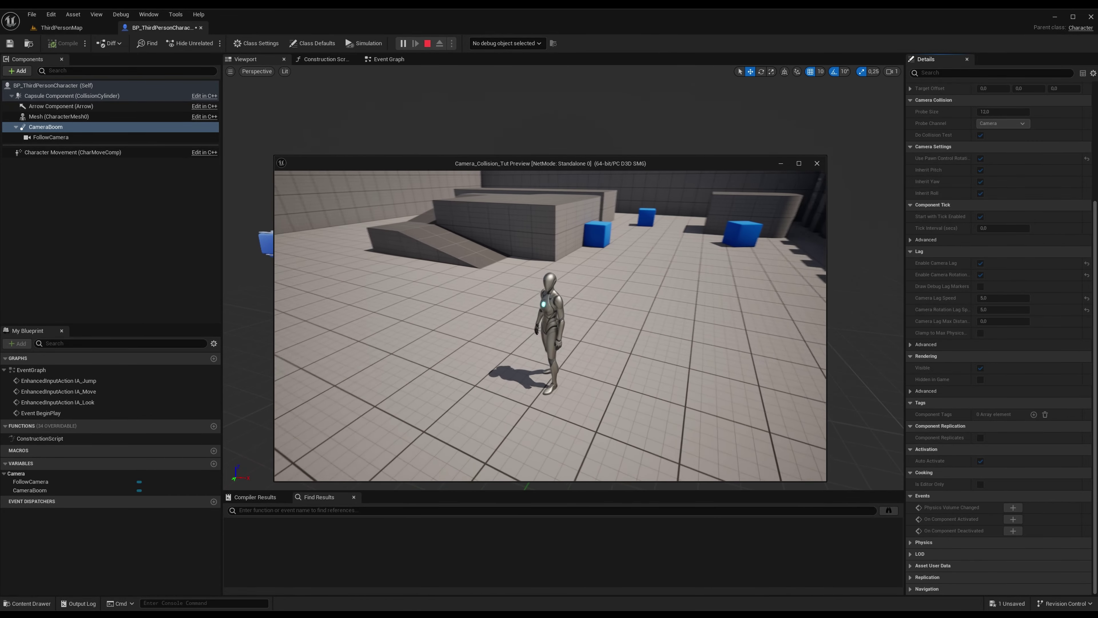
key("w")
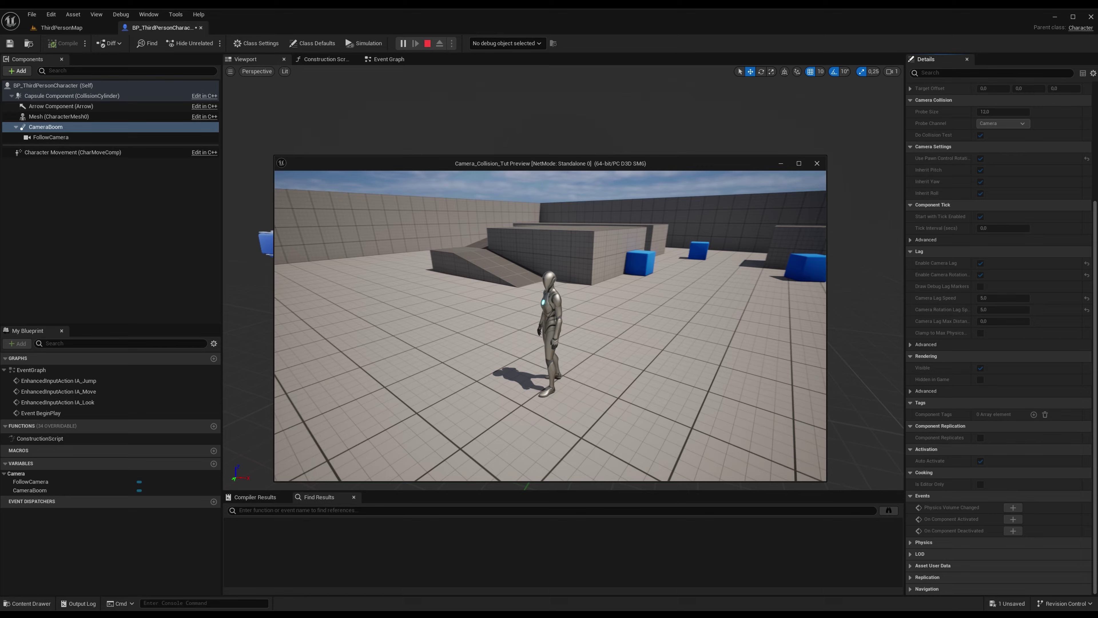
key("w")
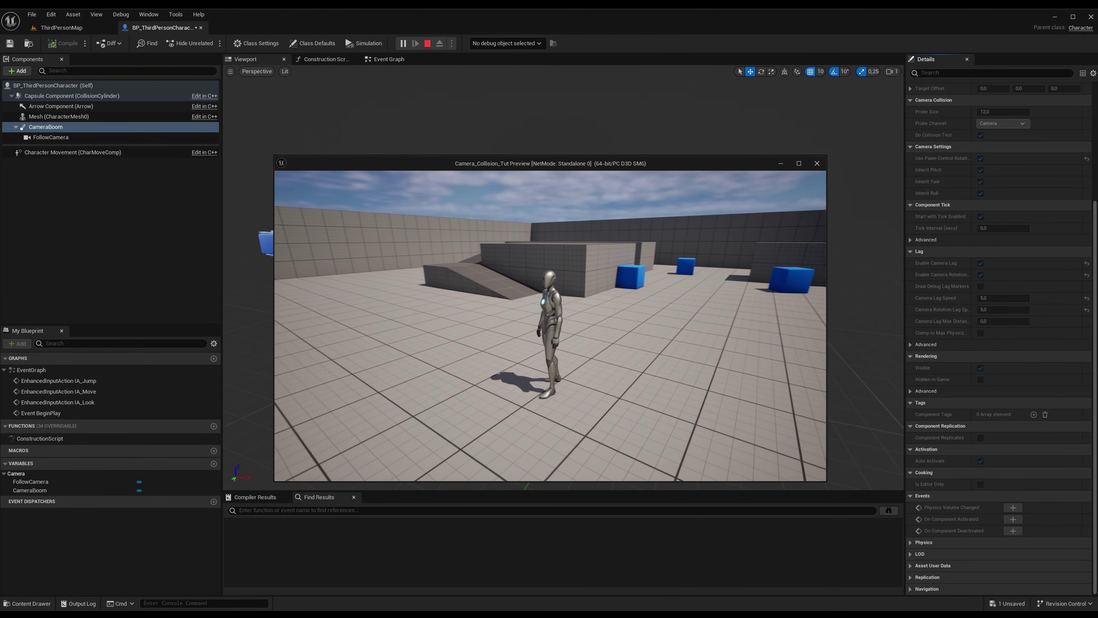
key("w")
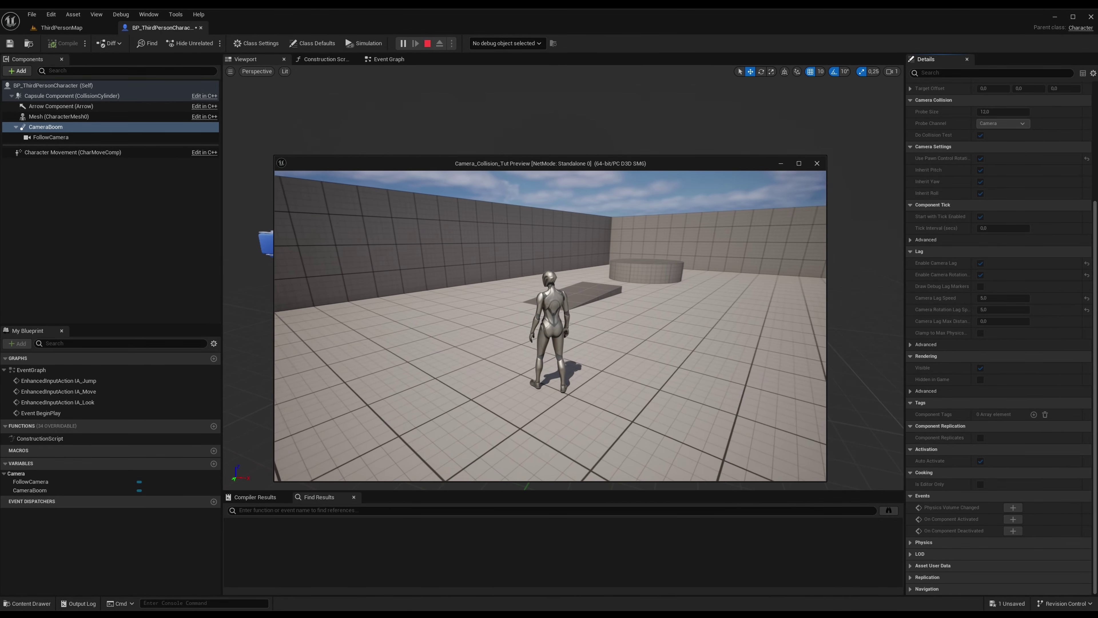
key("Escape")
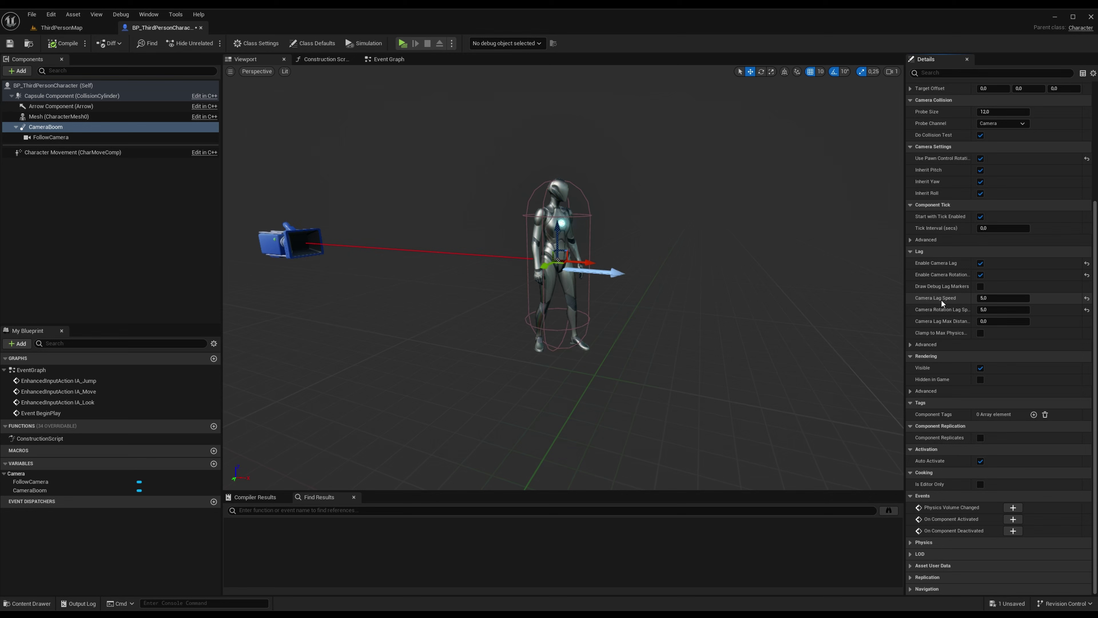
- Disable camera lag and camera rotation lag on CameraBoom and compile the blueprint
left_click(980, 263)
left_click(980, 275)
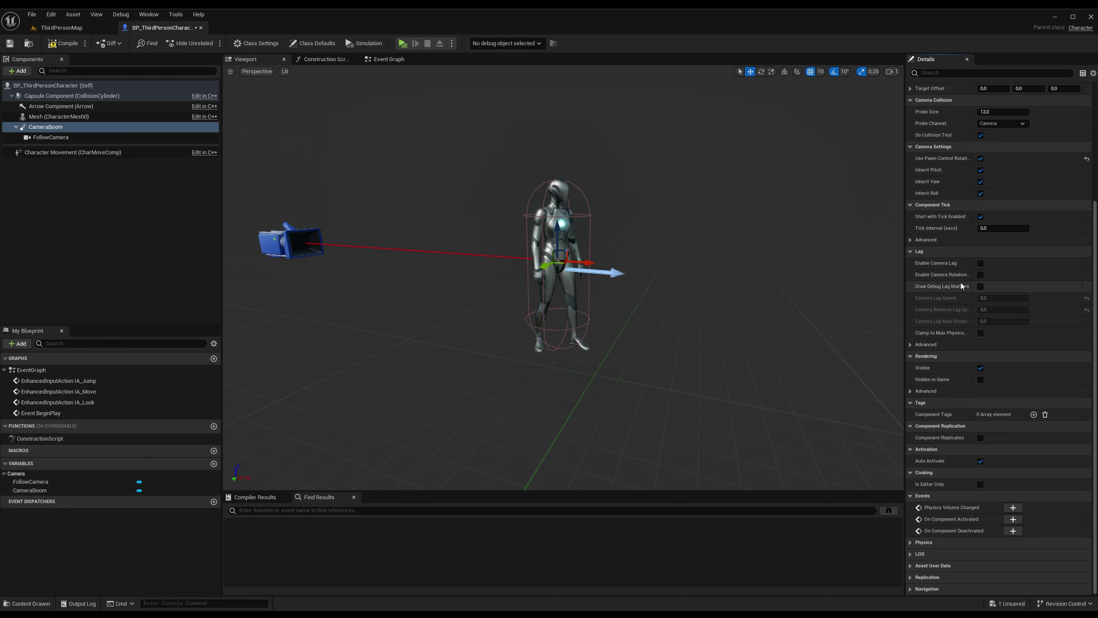
left_click(64, 44)
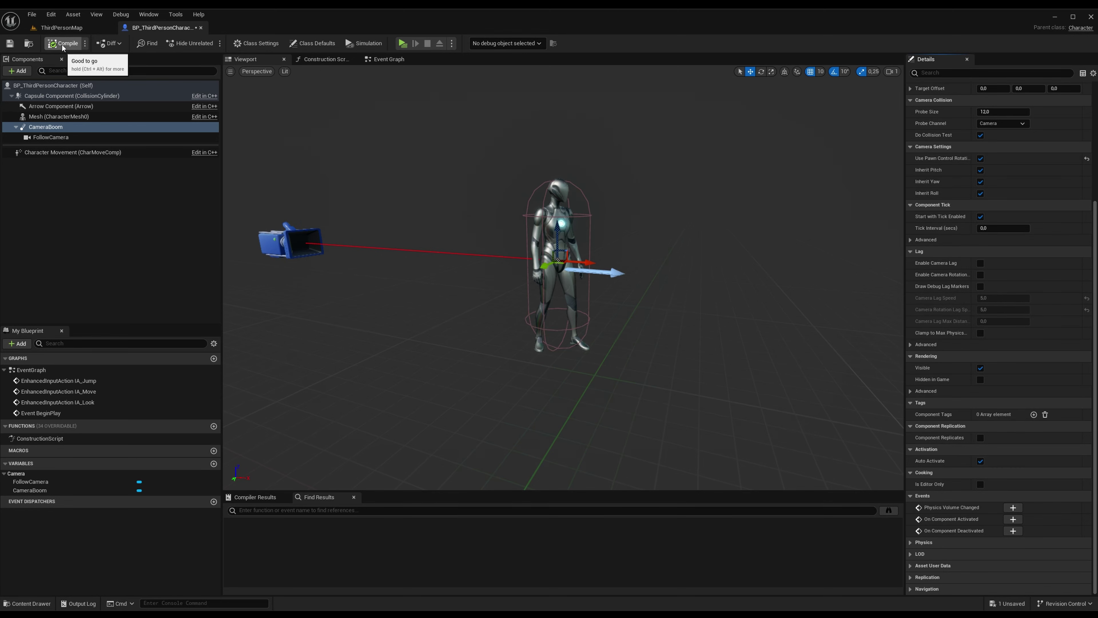
- Add a Spring Arm component with its default name as a child of FollowCamera
left_click(50, 139)
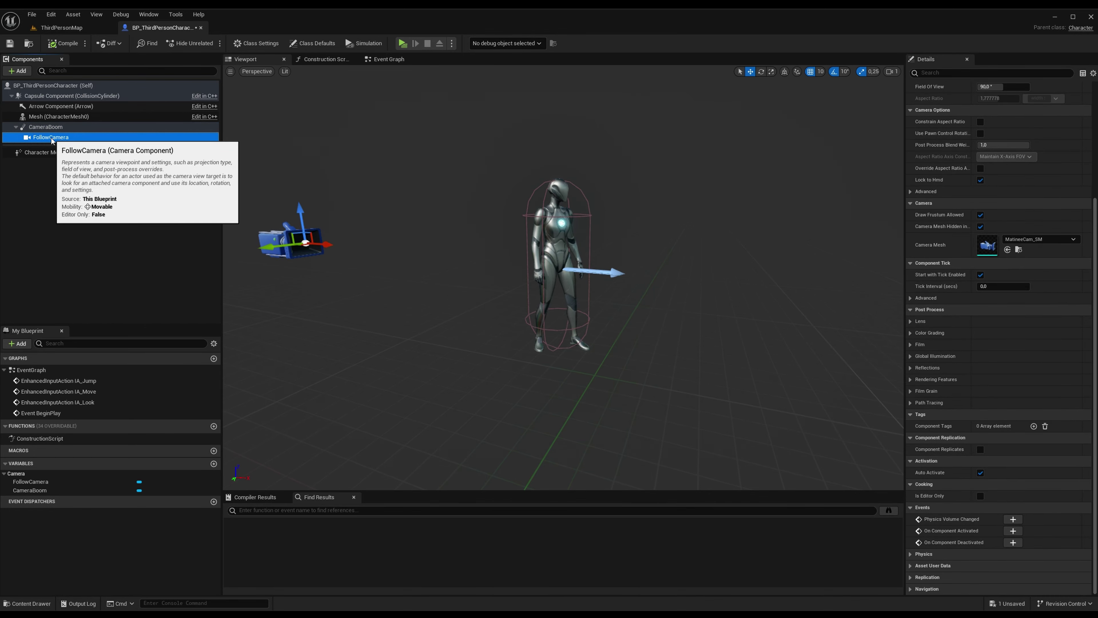
left_click(20, 71)
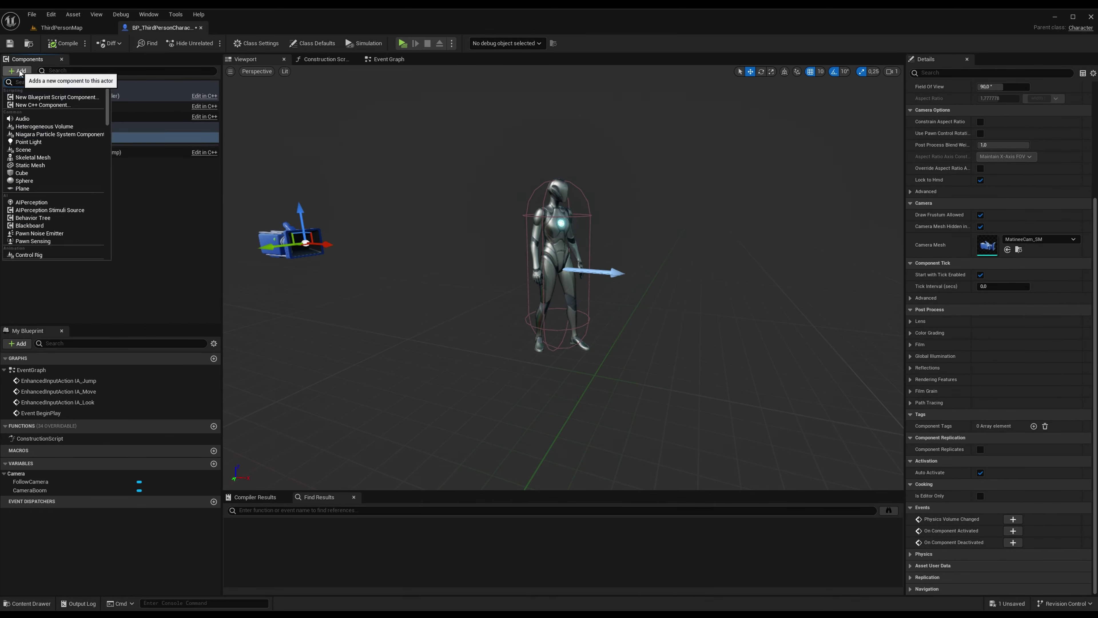
type("sprin")
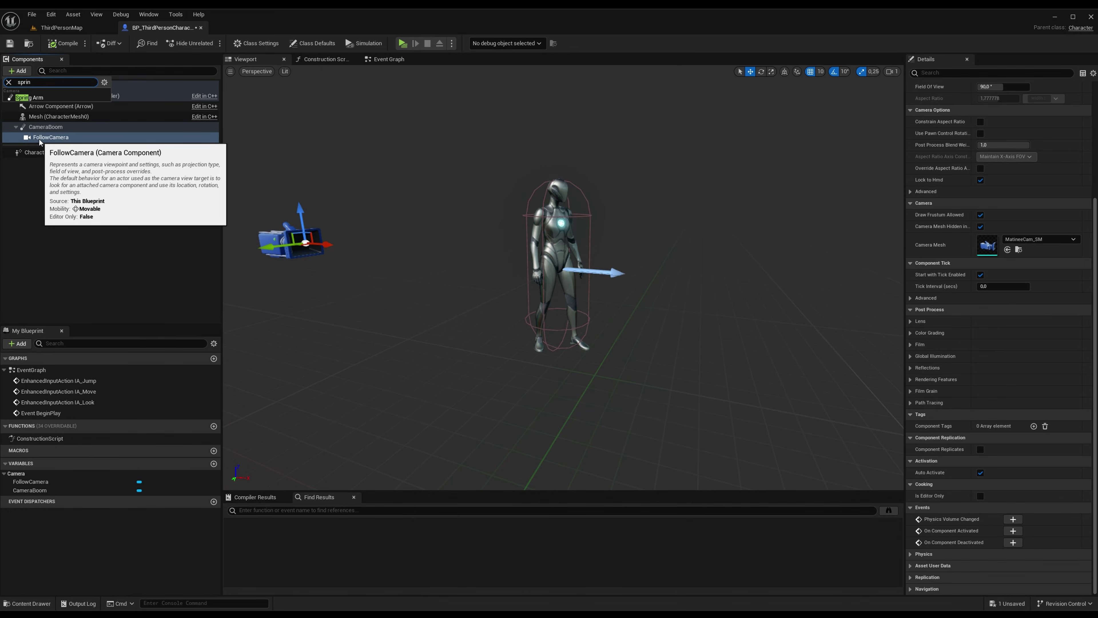
left_click(29, 99)
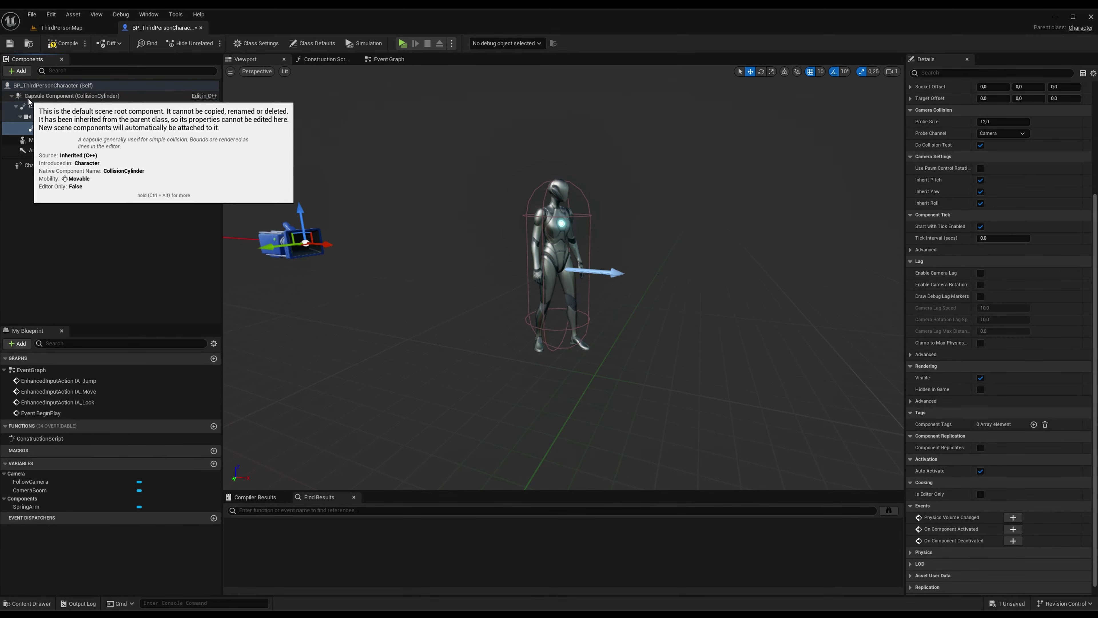
key("Return")
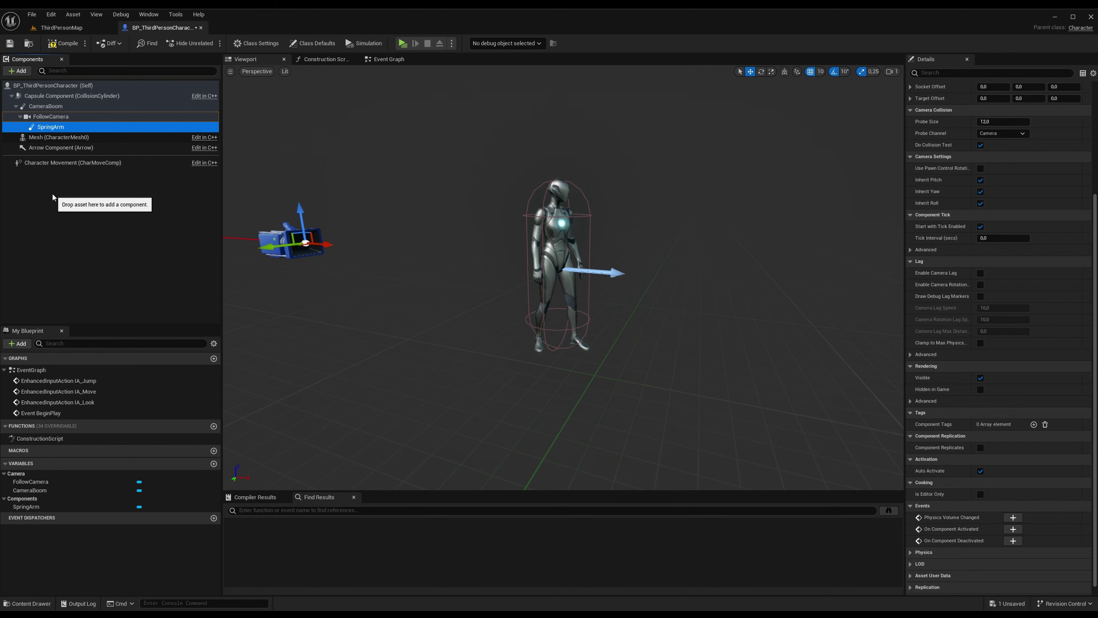
key("f")
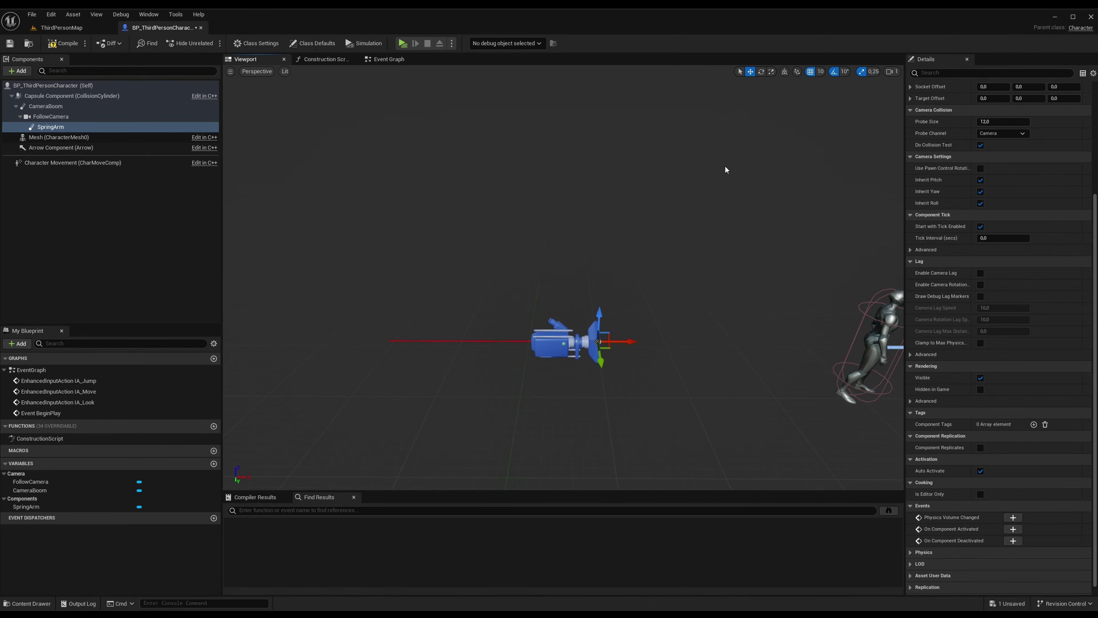
- Set SpringArm's Target Arm Length to 0
scroll(951, 182, "up", 5)
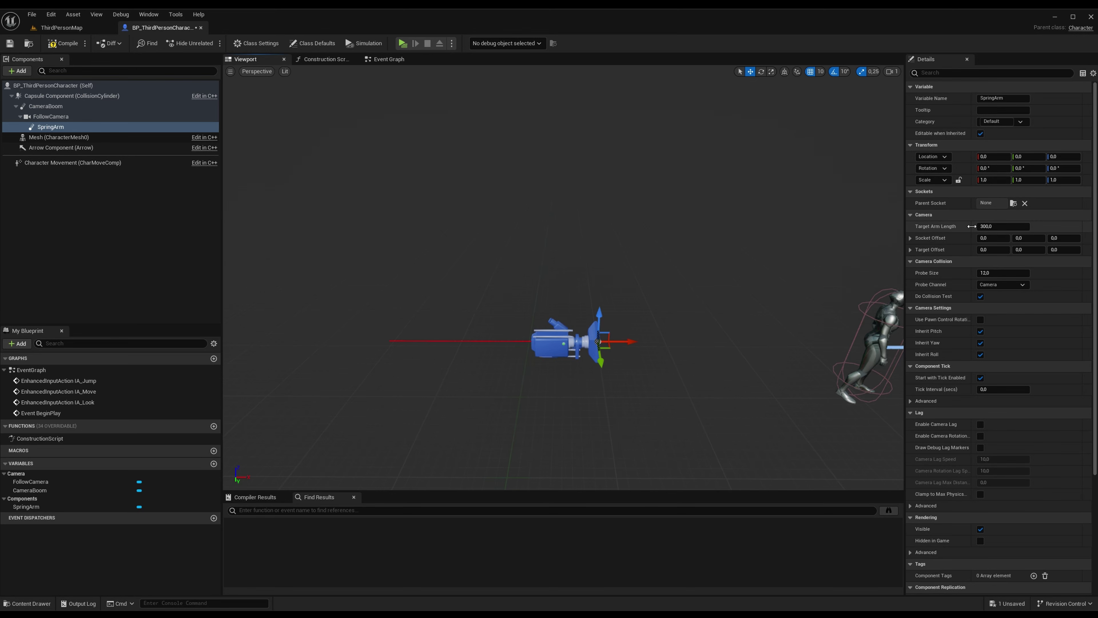
left_click(1000, 226)
type("0")
key("Return")
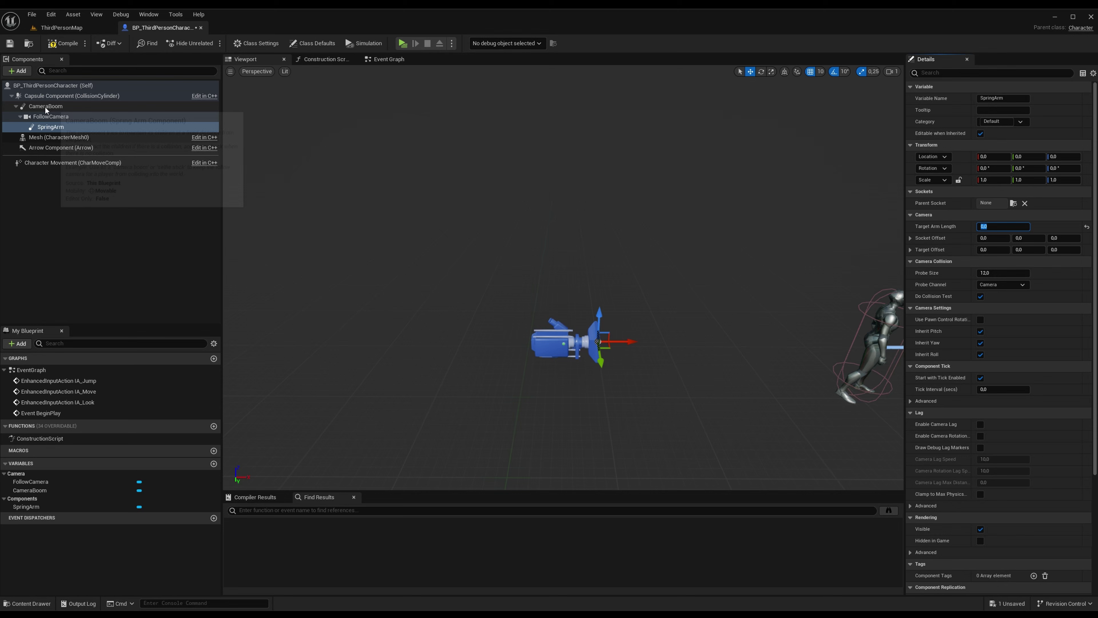
- Reparent SpringArm directly under CameraBoom at location 0, 0, 0, and make FollowCamera a child of SpringArm
left_click_drag(48, 130, 46, 110)
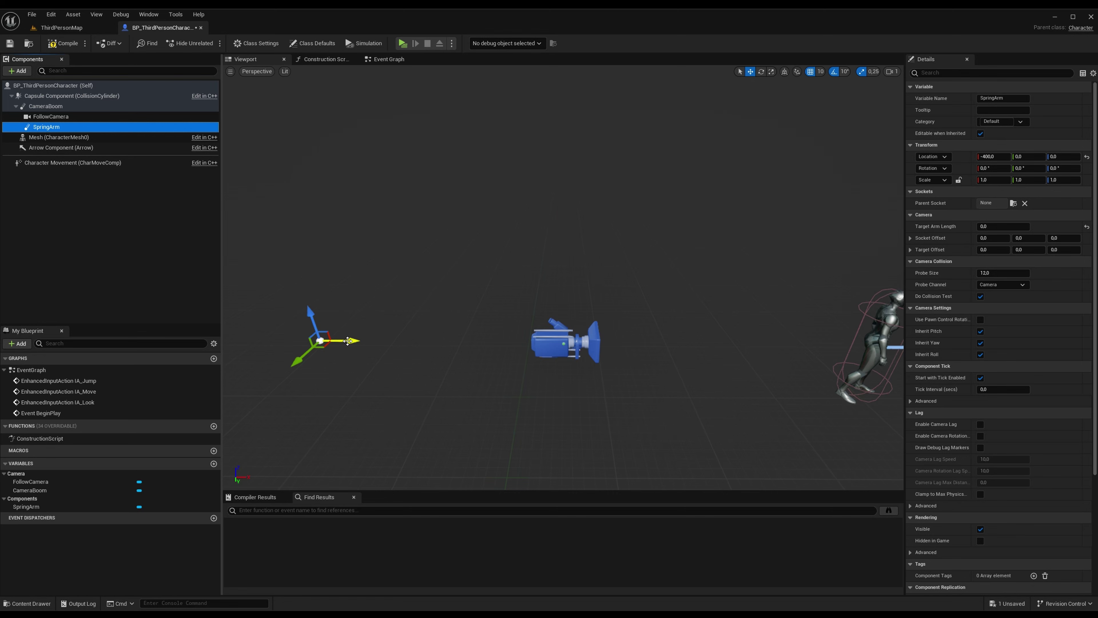
left_click_drag(348, 341, 427, 341)
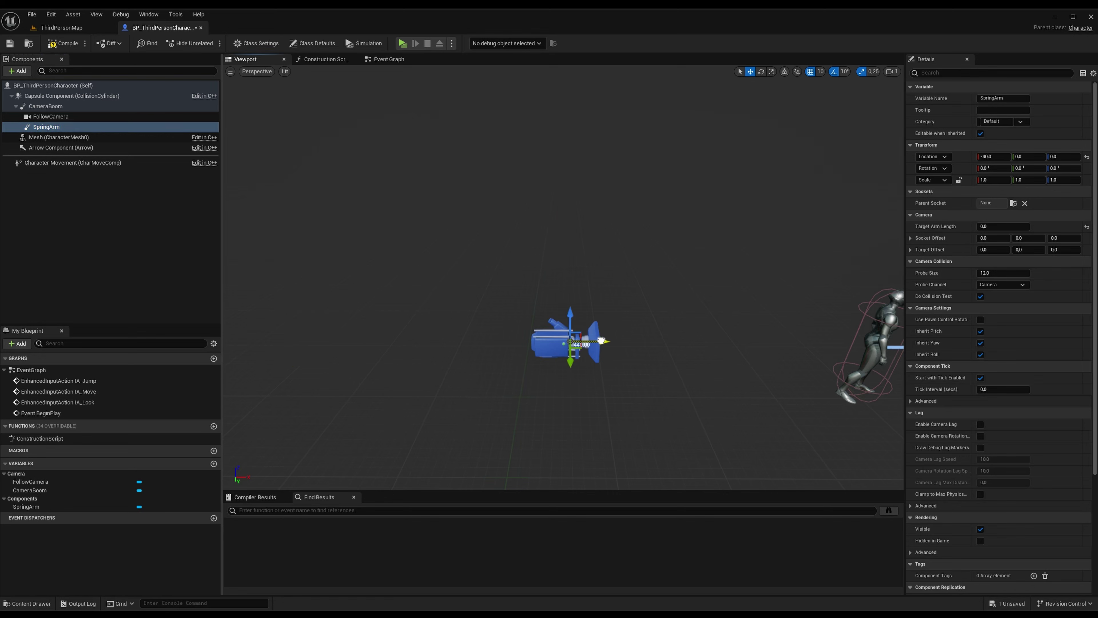
right_click_drag(662, 338, 684, 340)
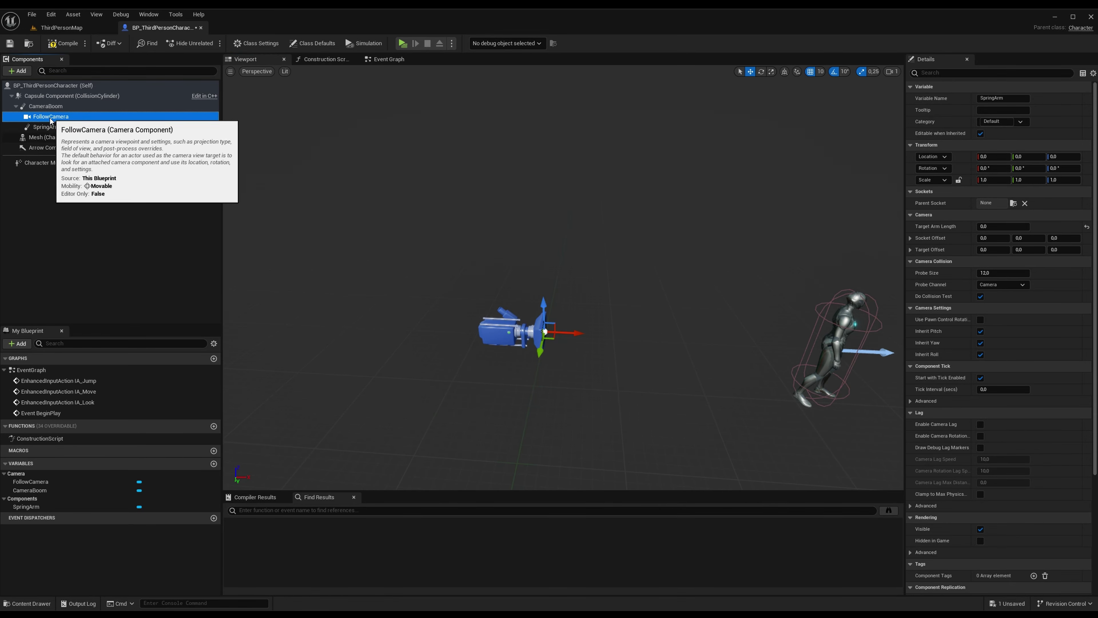
left_click_drag(53, 118, 46, 128)
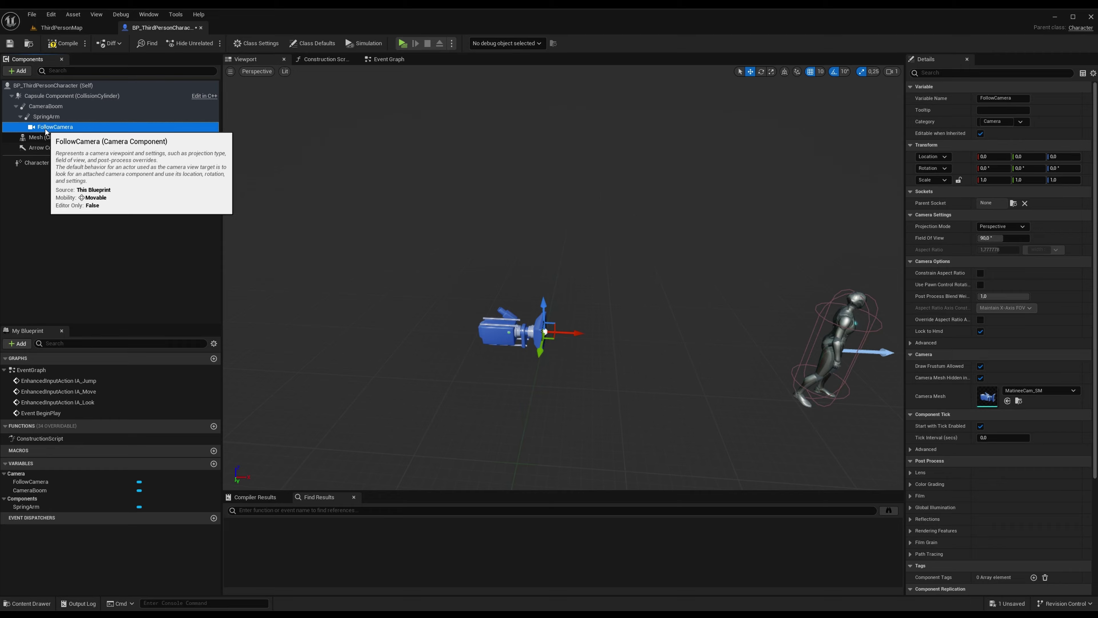
- Play the level and run the character along the wall to test the camera with the new component hierarchy, and end the session
left_click(402, 44)
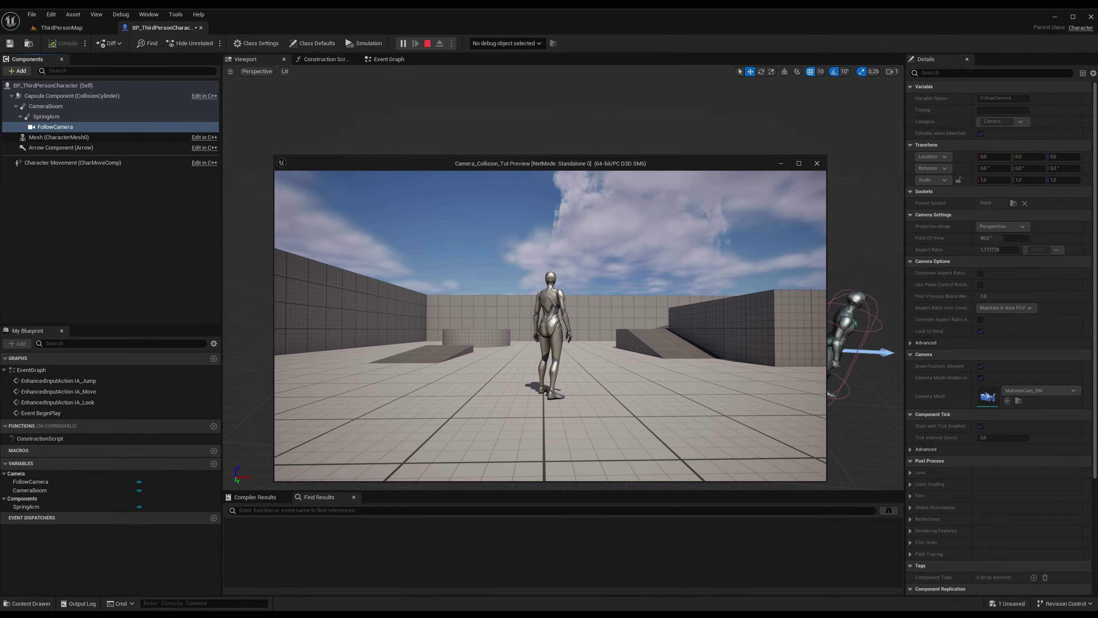
key("w")
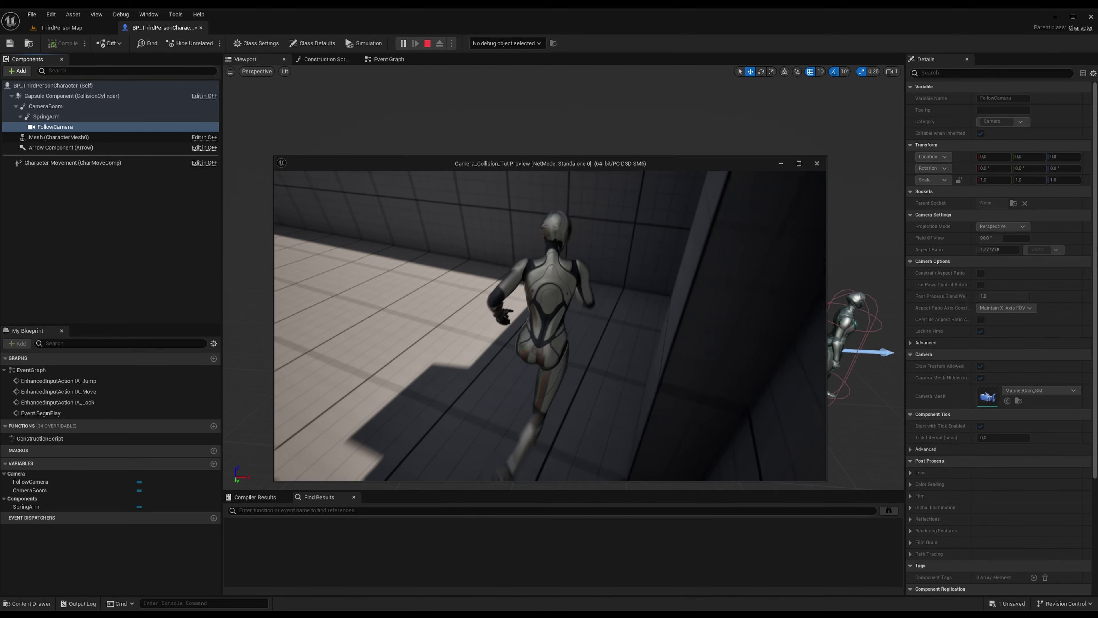
key("Escape")
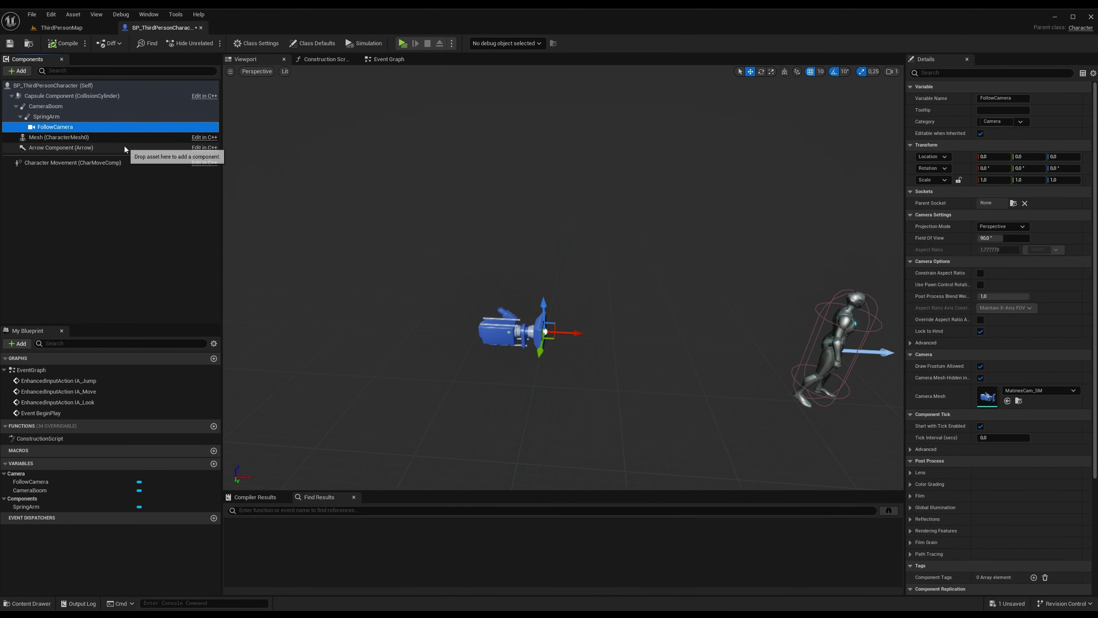
- Disable Do Collision Test on SpringArm and compare its settings with CameraBoom's
left_click(48, 117)
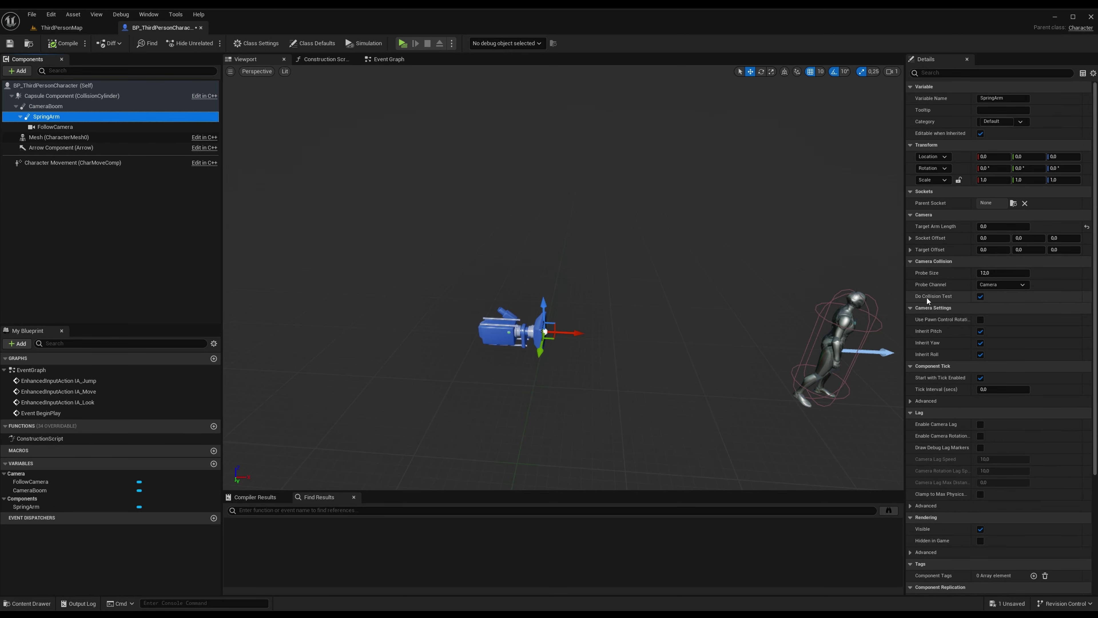
left_click(982, 297)
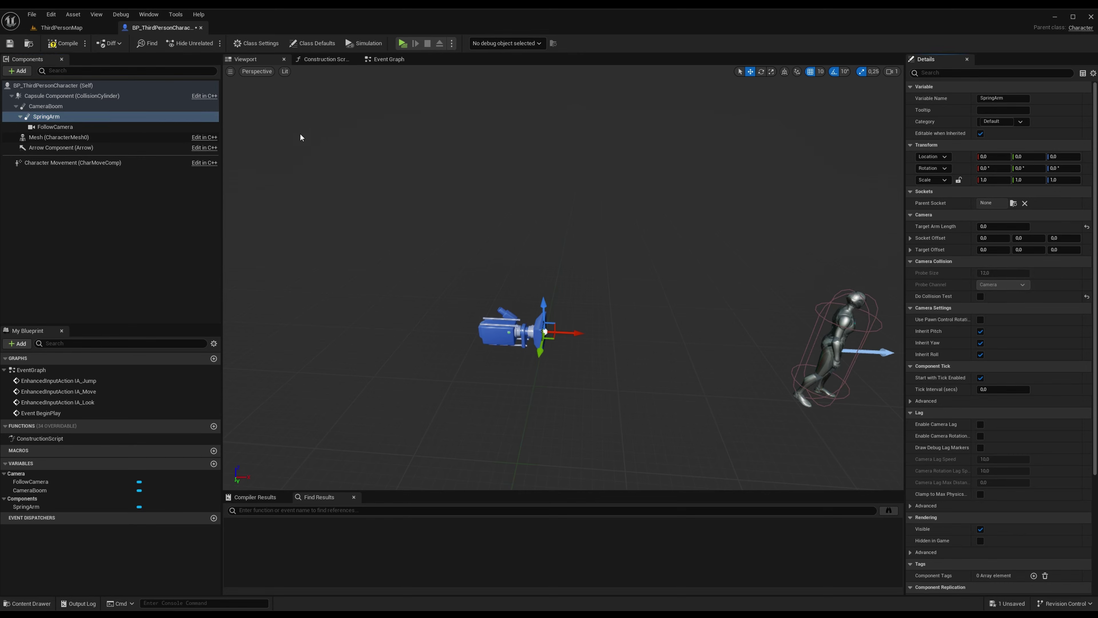
left_click(59, 107)
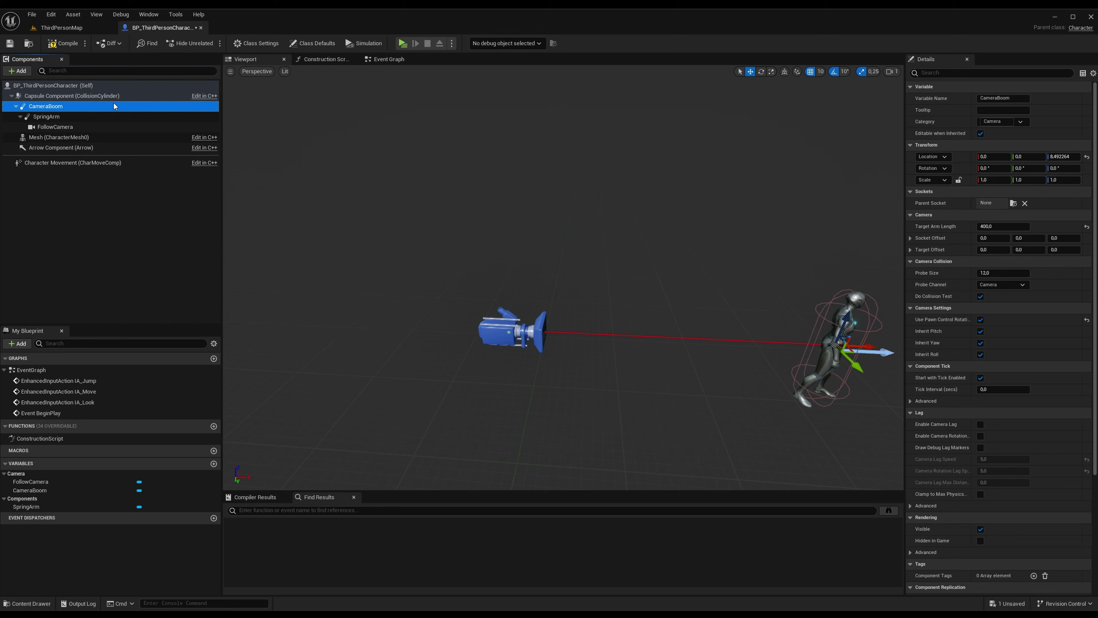
left_click(60, 117)
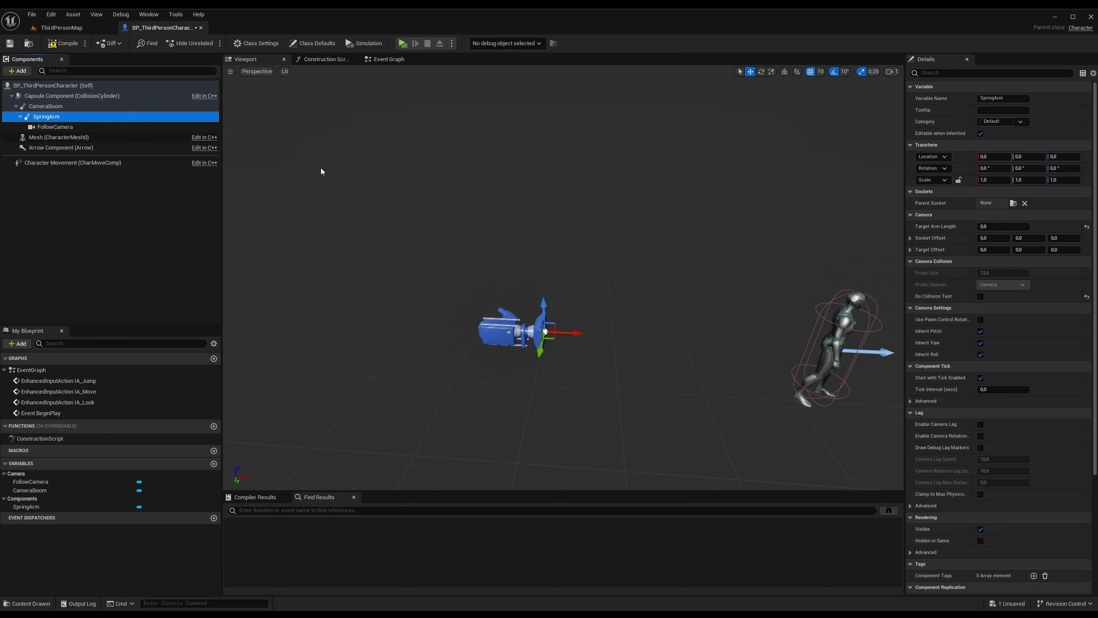
left_click(55, 107)
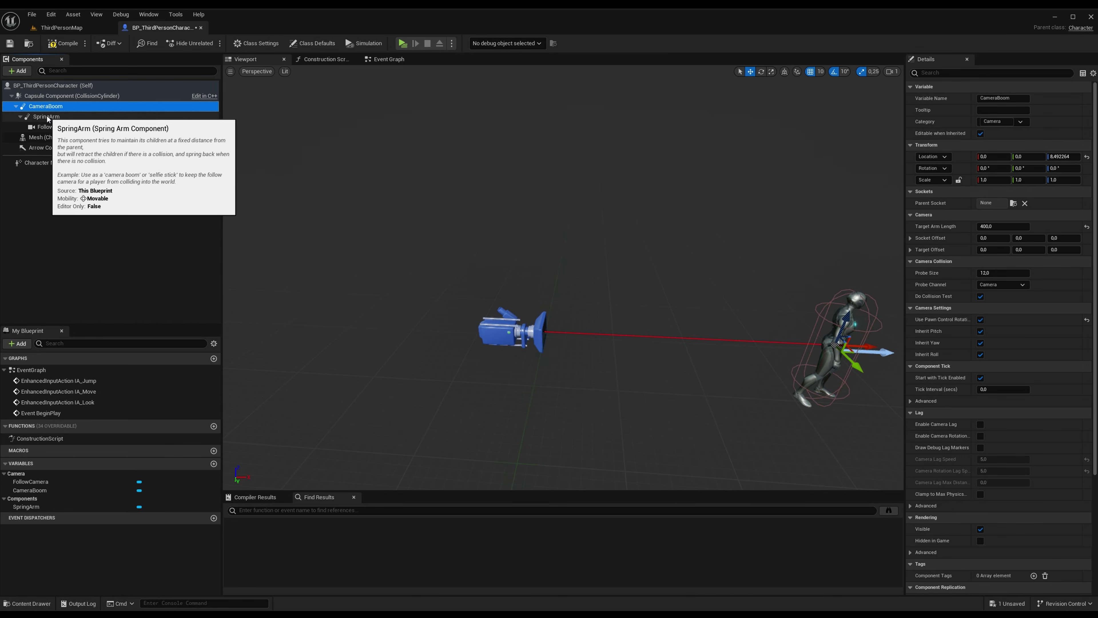
- Enable camera lag and camera rotation lag on SpringArm
left_click(47, 116)
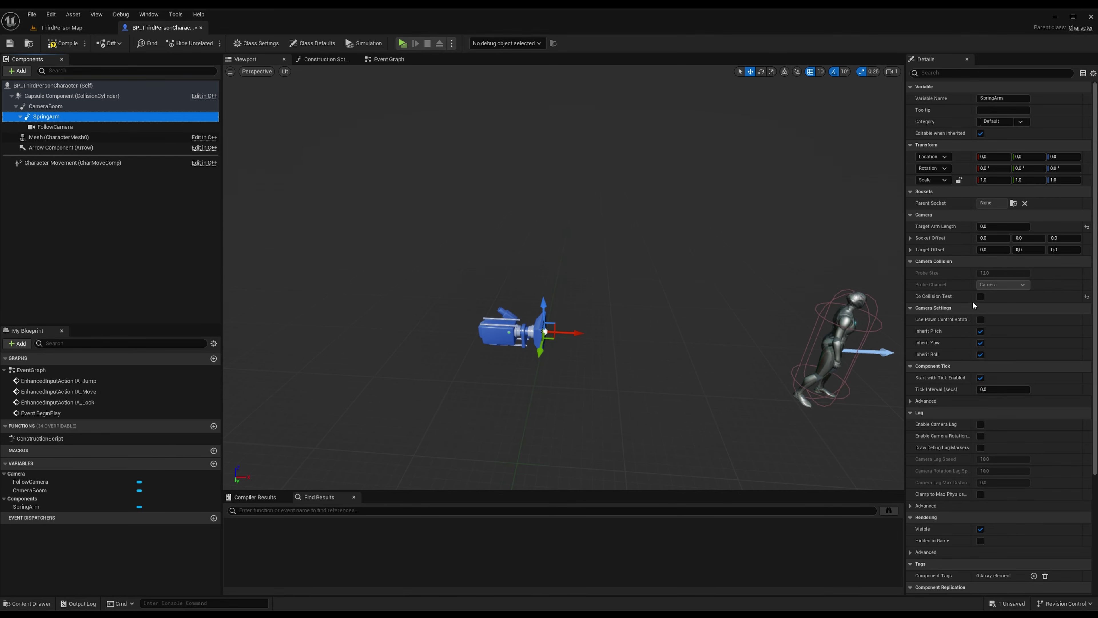
left_click(980, 424)
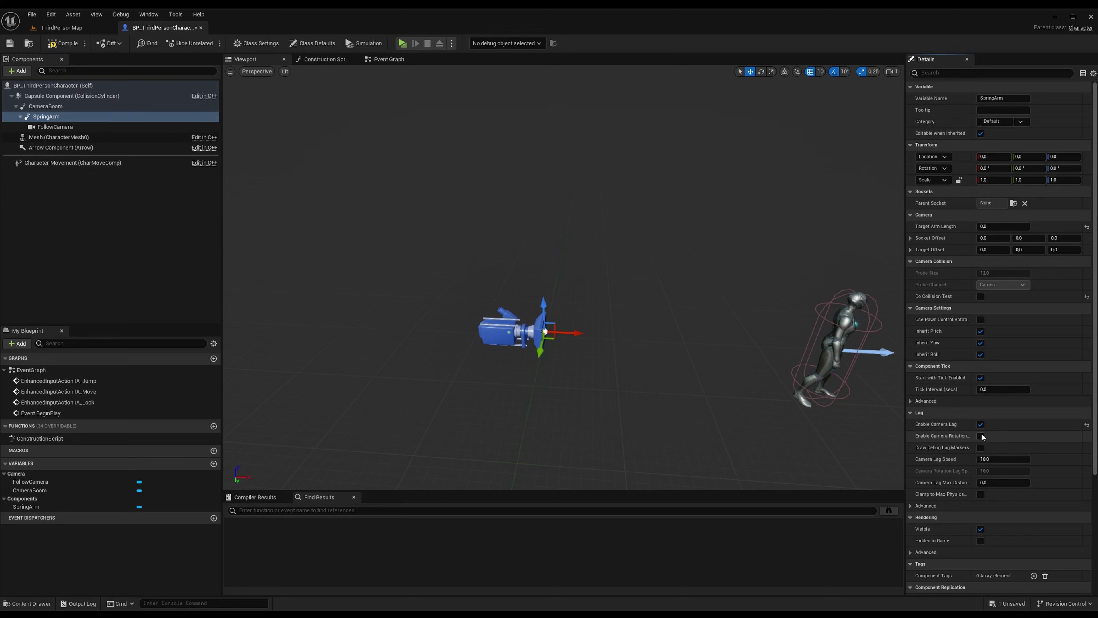
left_click(981, 435)
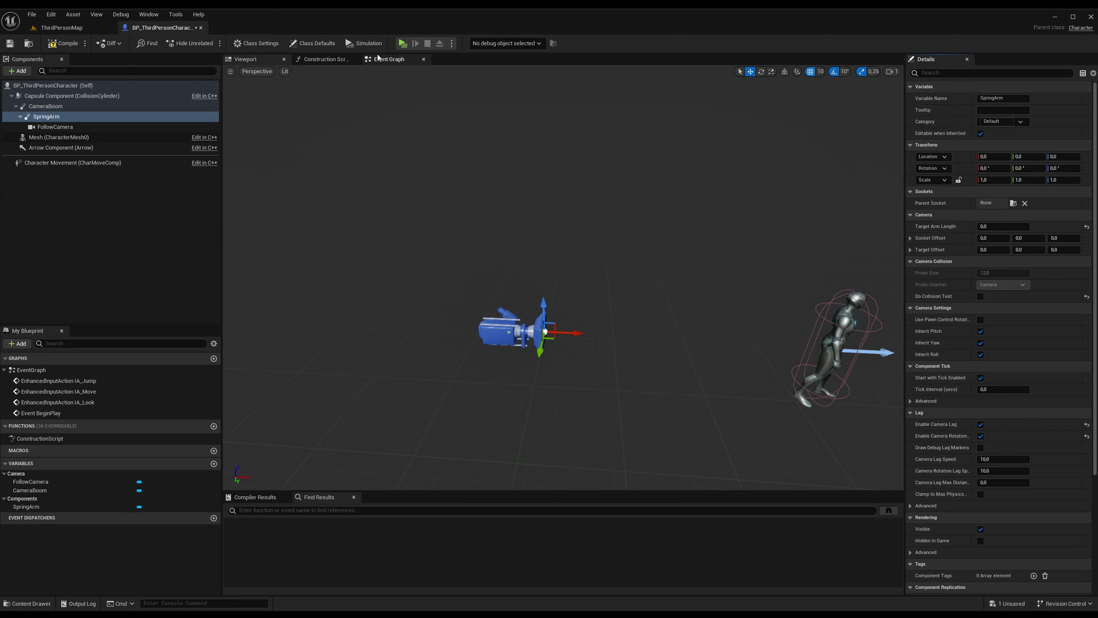
- Play the level and run the character past the wall pillars to test the camera collision with SpringArm lag enabled, and end the session
left_click(403, 43)
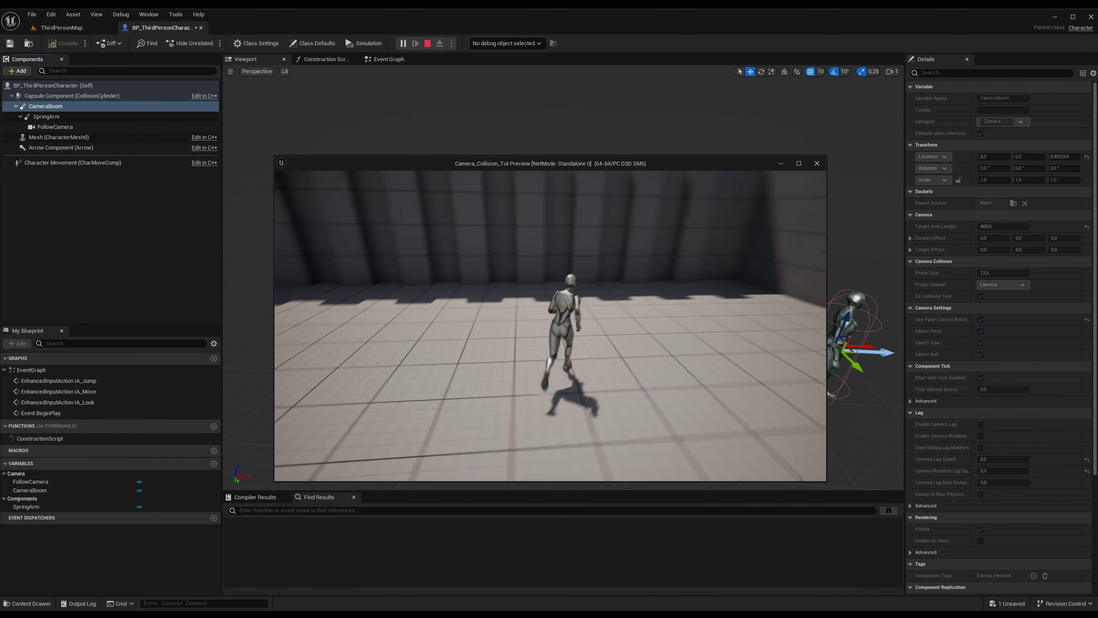
key("d")
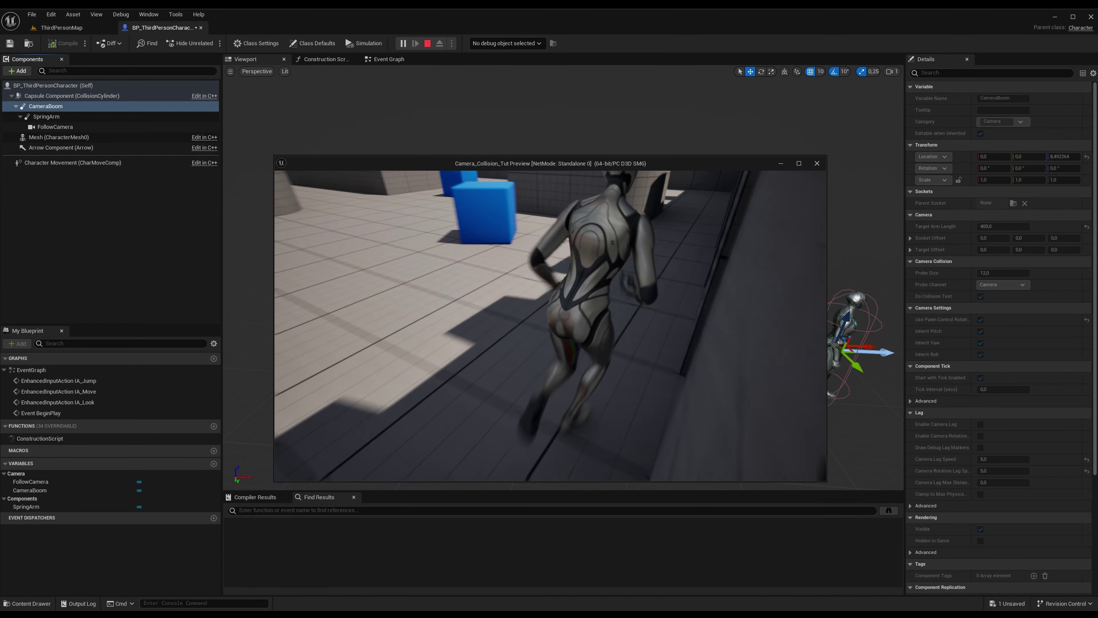
key("w")
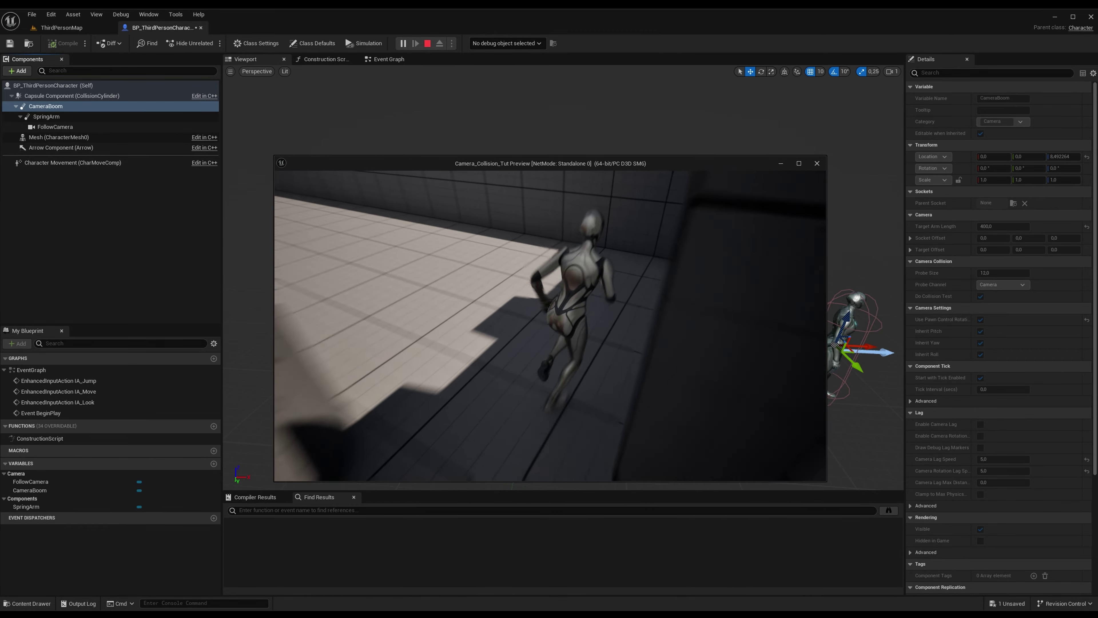
key("w")
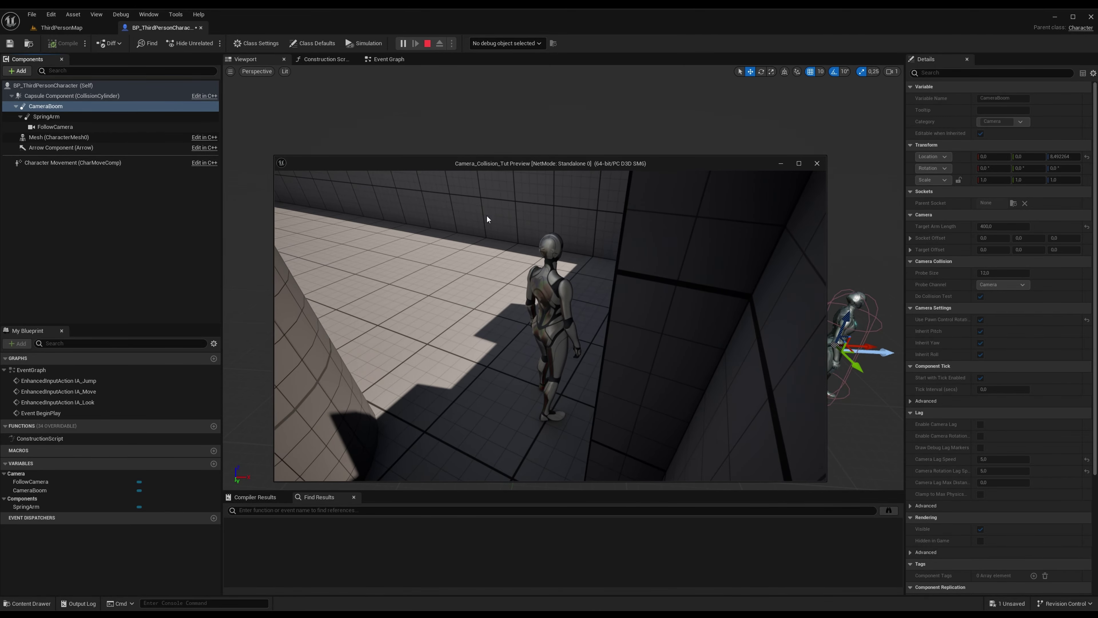
key("Escape")
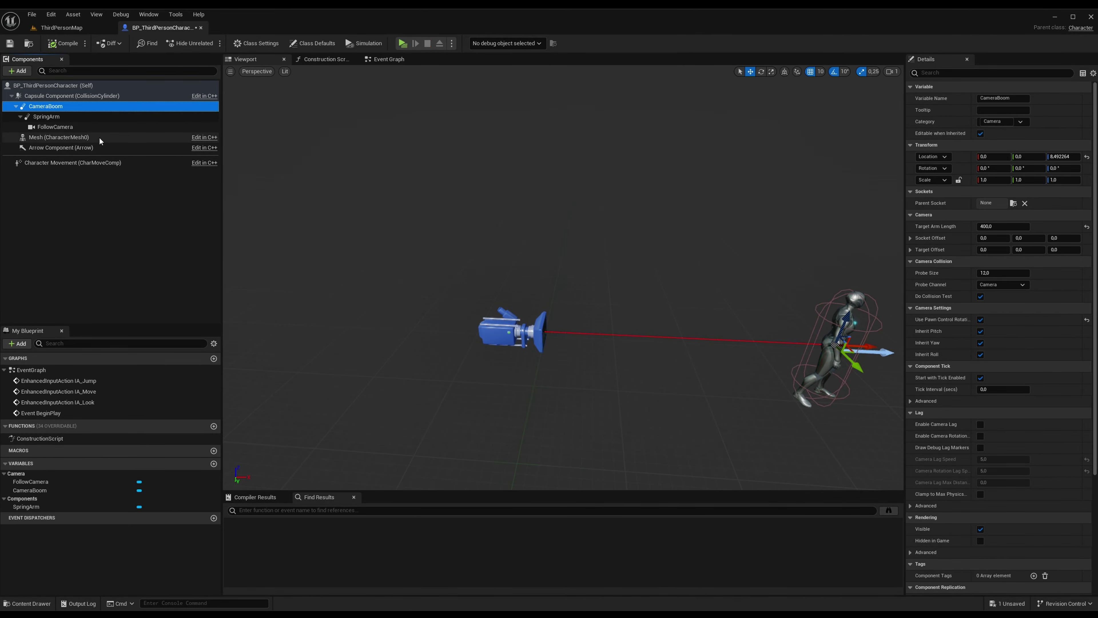
- Disable camera lag and camera rotation lag on SpringArm for comparison
left_click(44, 117)
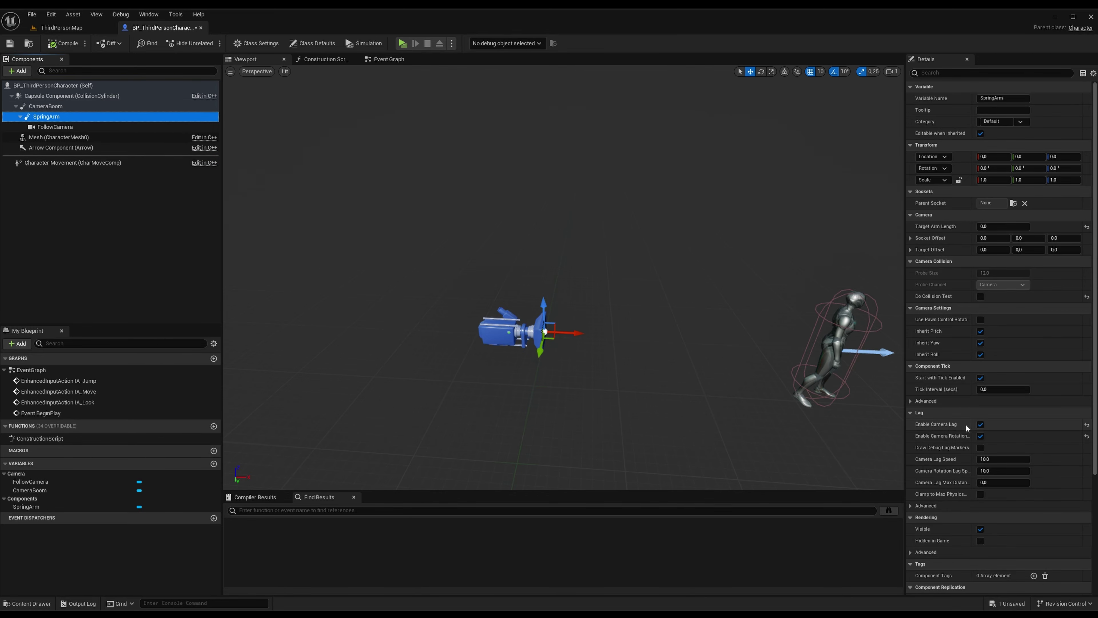
left_click(980, 425)
left_click(981, 436)
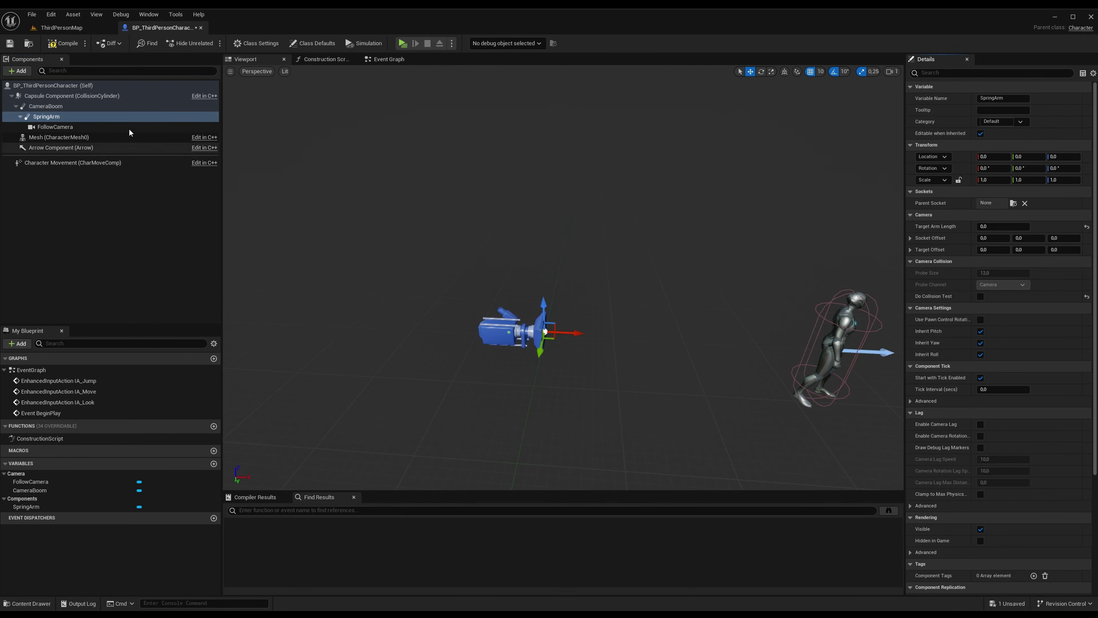
- Play the level and run the character past the wall pillars to test the camera collision without lag, and end the session
left_click(403, 43)
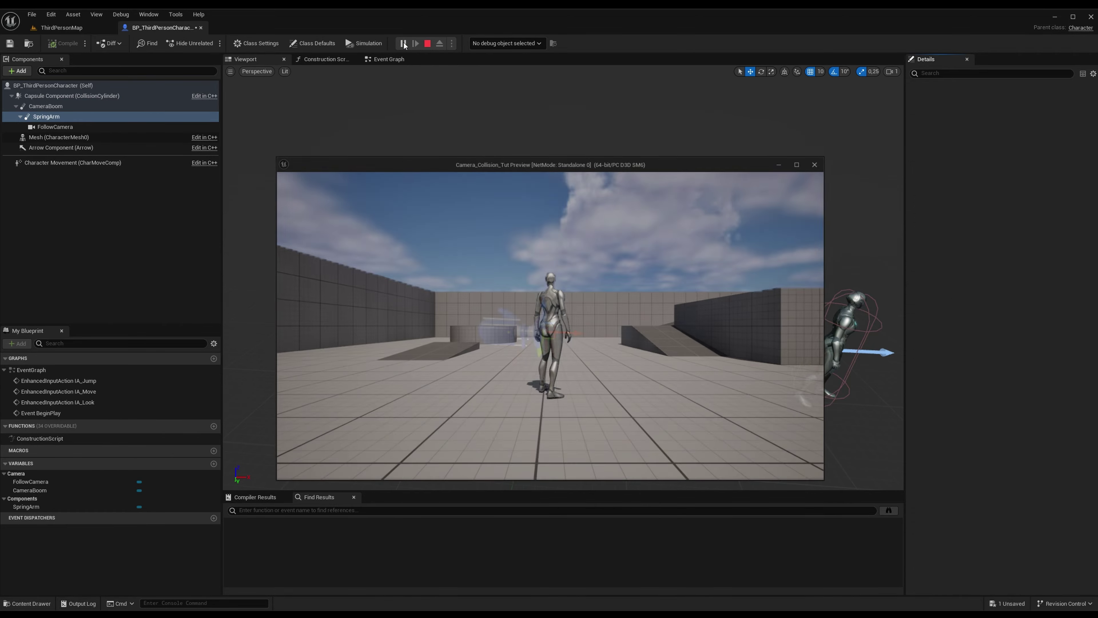
key("w")
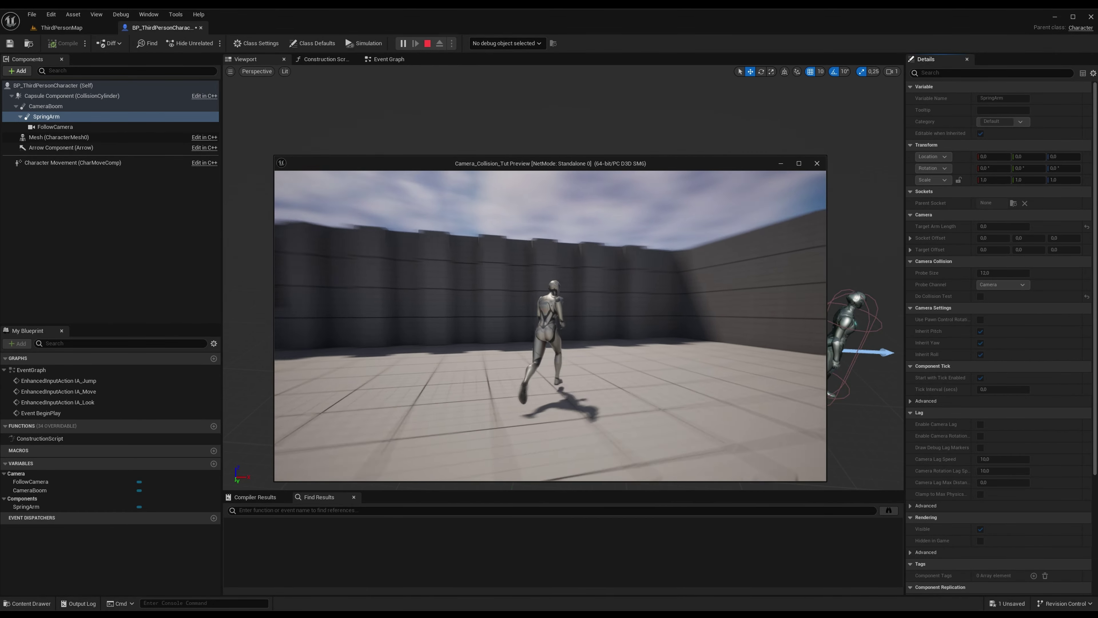
key("w")
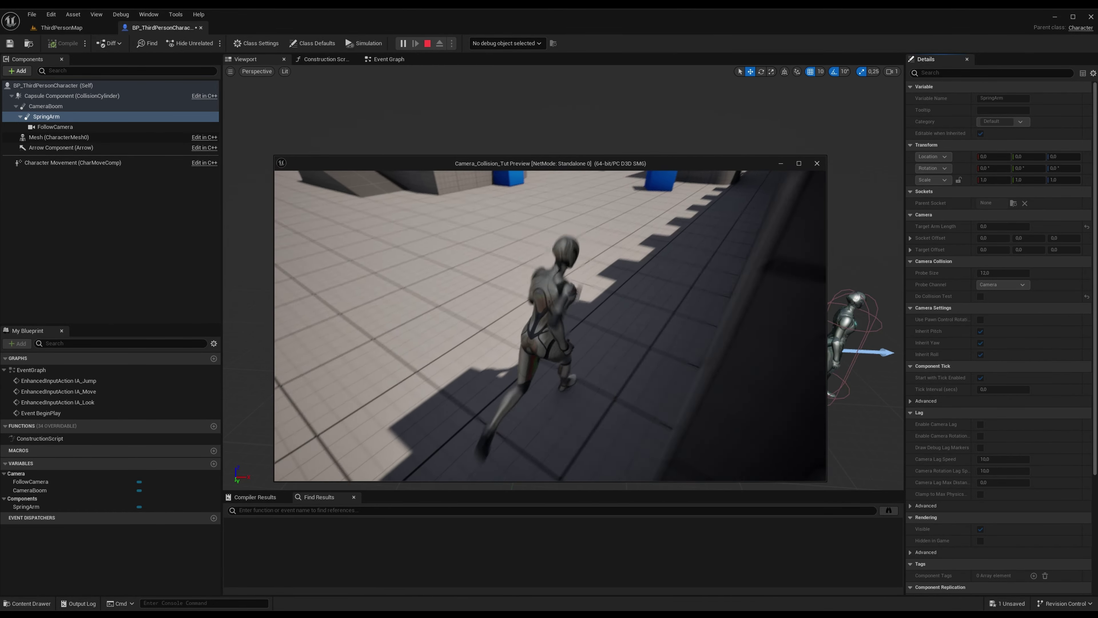
key("w")
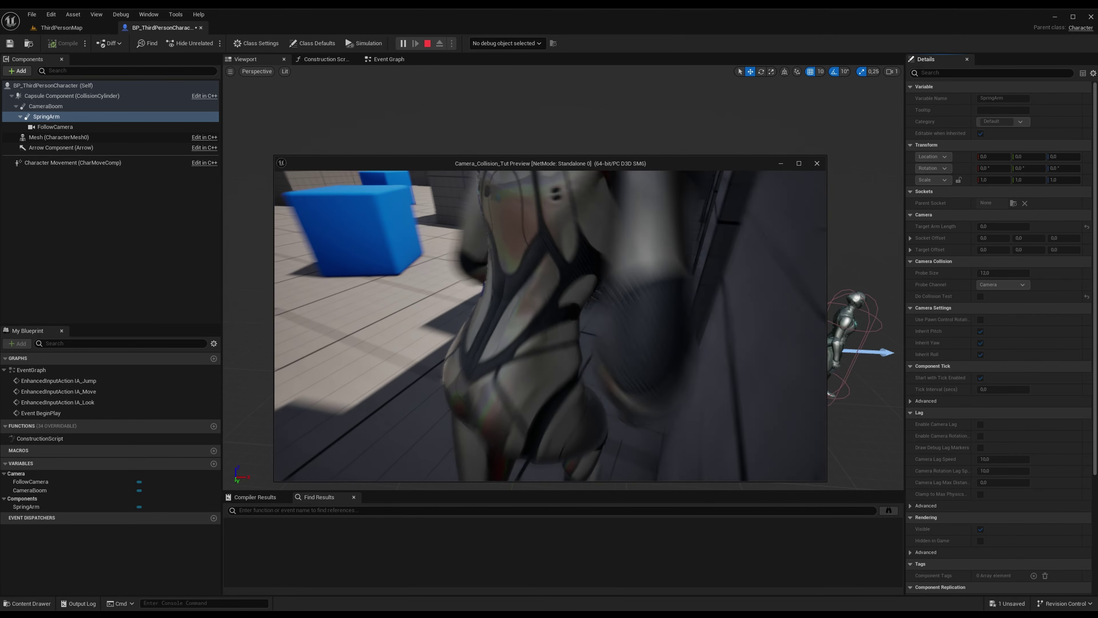
key("Escape")
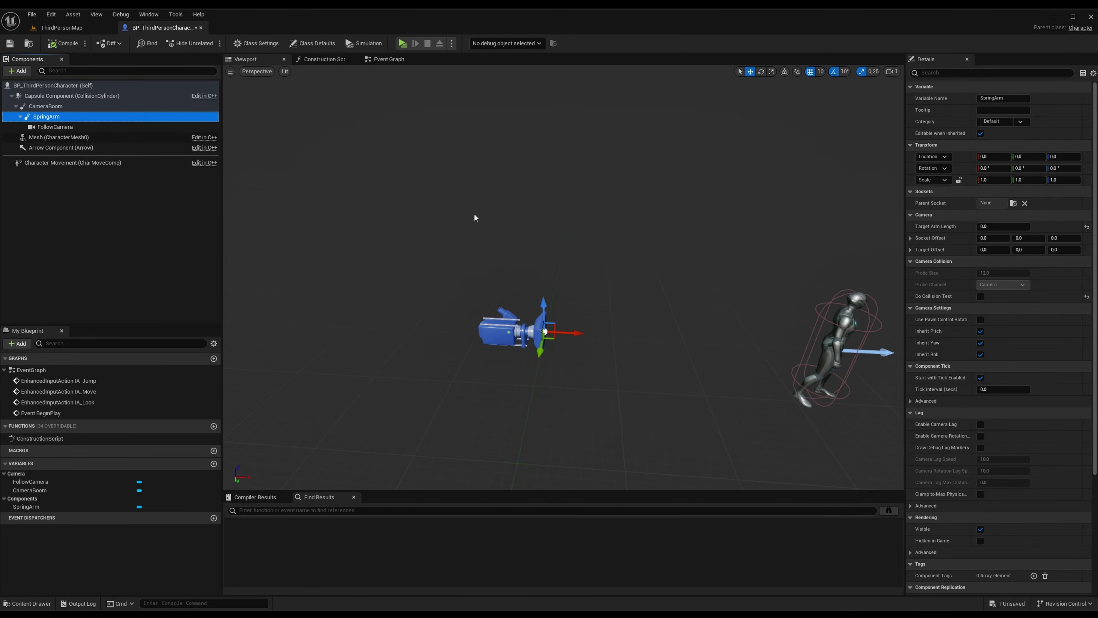
- Re-enable camera lag and camera rotation lag on SpringArm
left_click(980, 424)
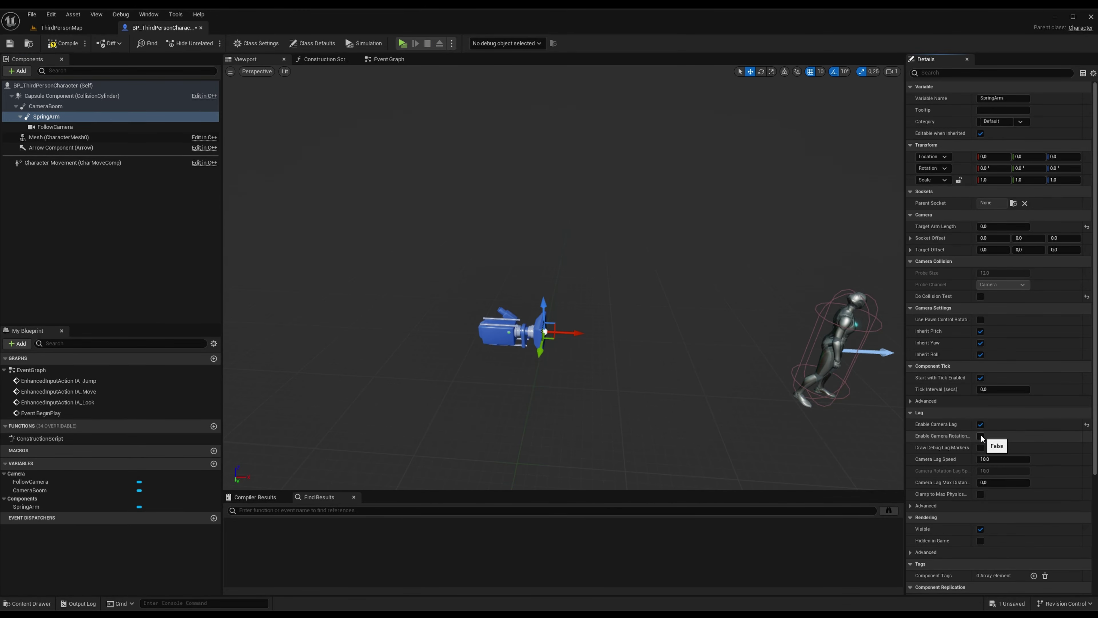
left_click(980, 435)
- Play the level and run the character along the wall pillars to retest the camera collision with both lags re-enabled, and end the session
left_click(405, 43)
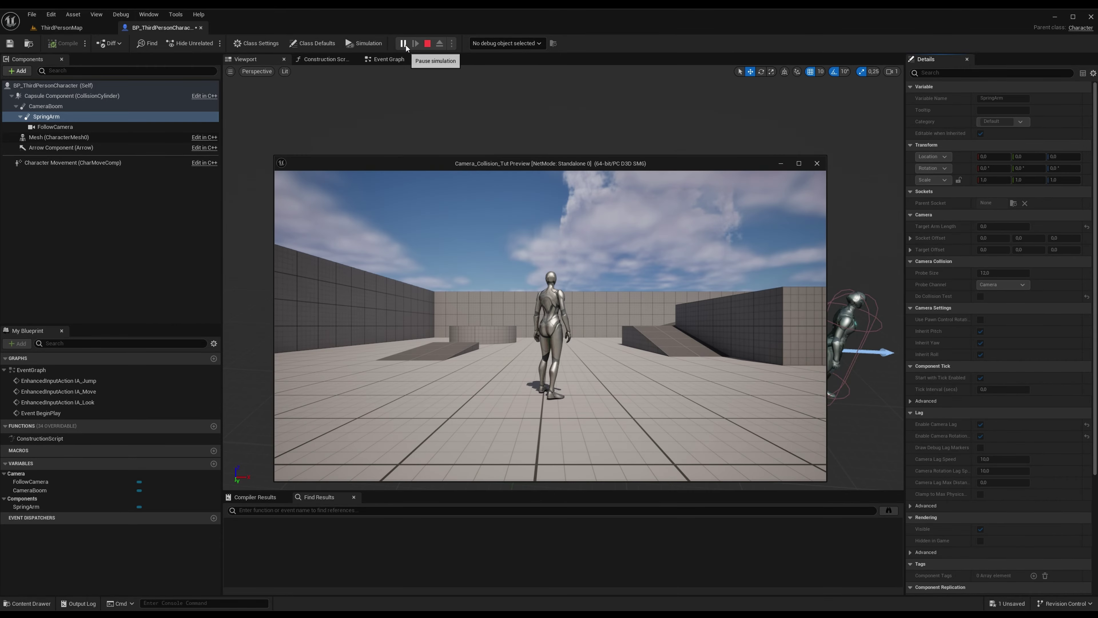
key("a")
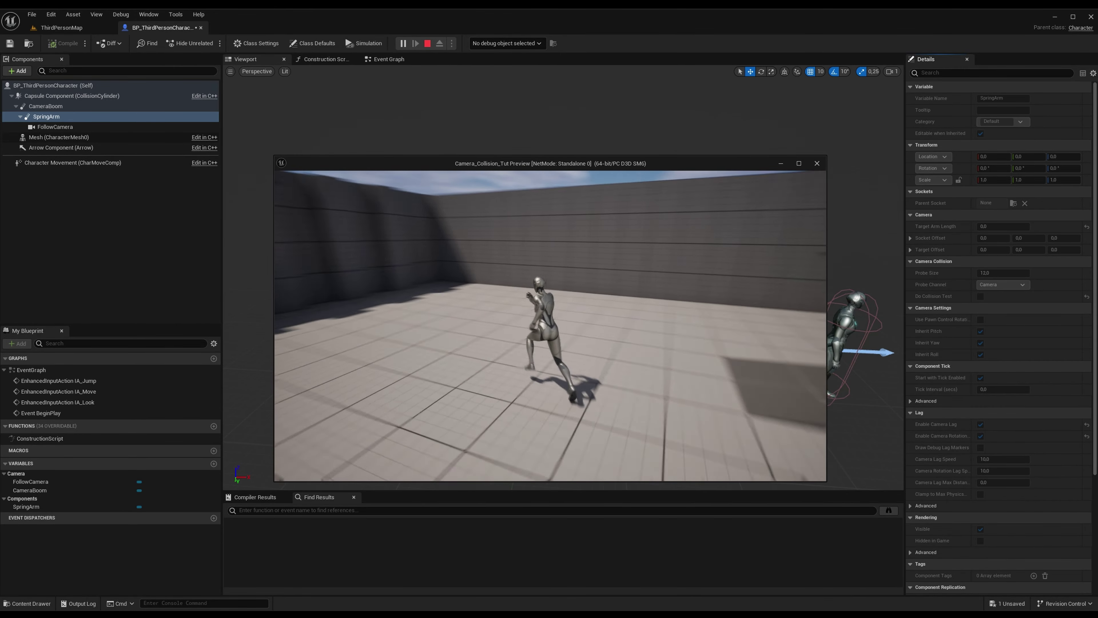
key("w")
key("w")
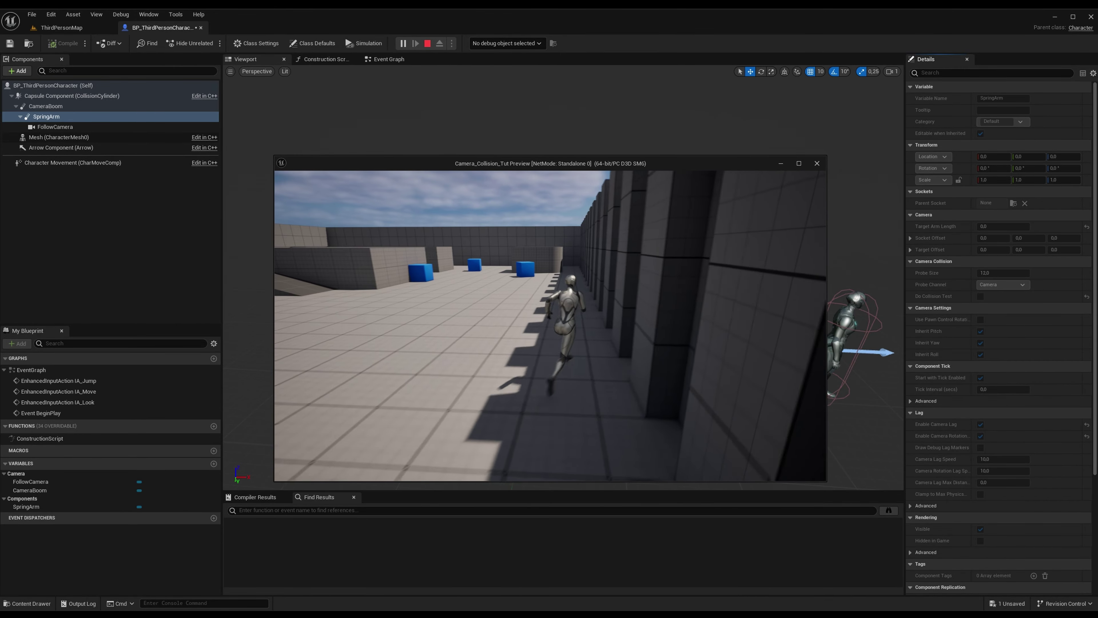
key("w")
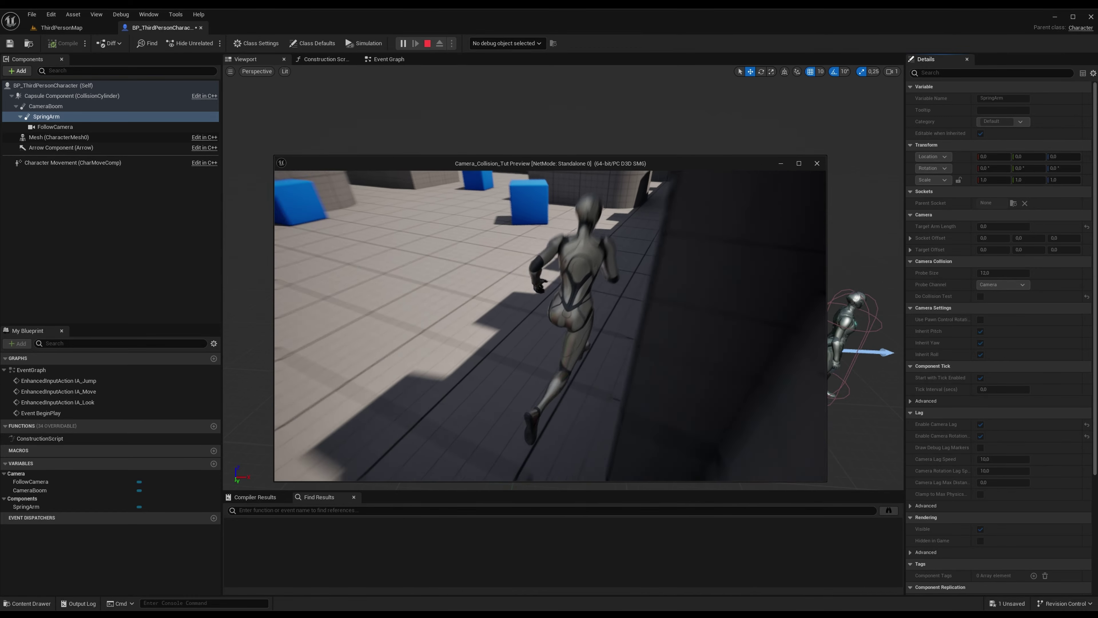
key("w")
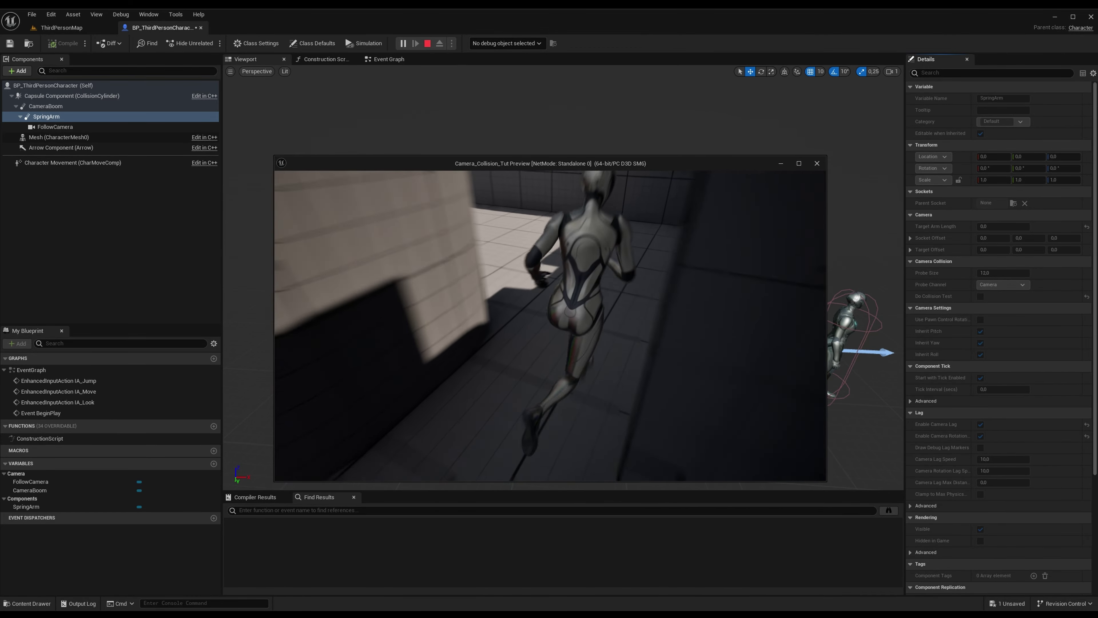
key("Escape")
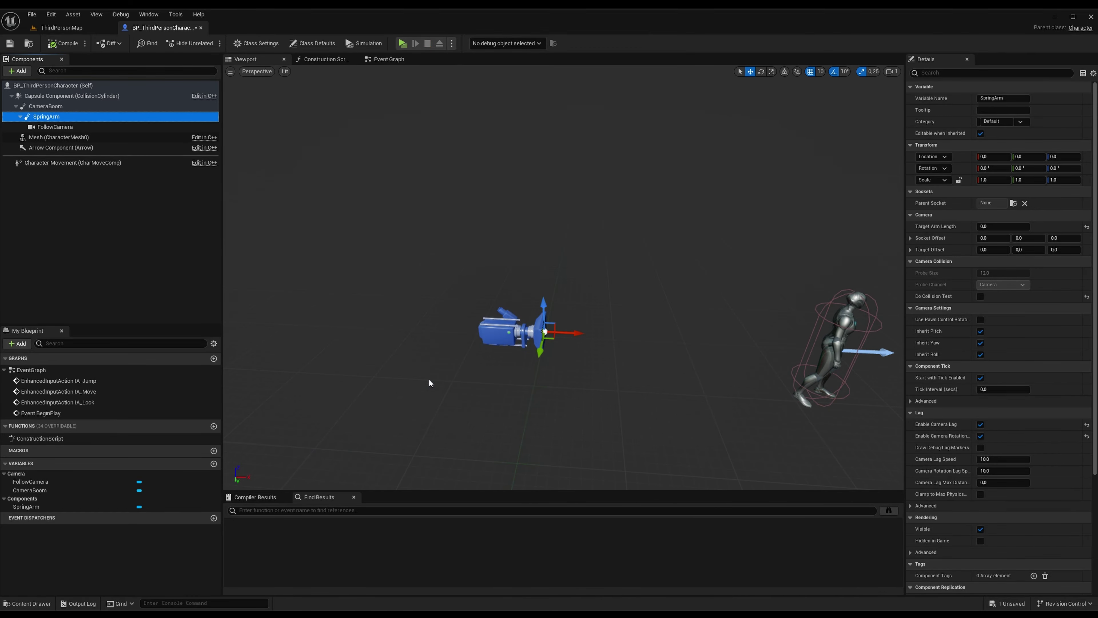
- Set SpringArm's camera lag speed and camera rotation lag speed to 5.0 each
left_click(1003, 459)
type("5")
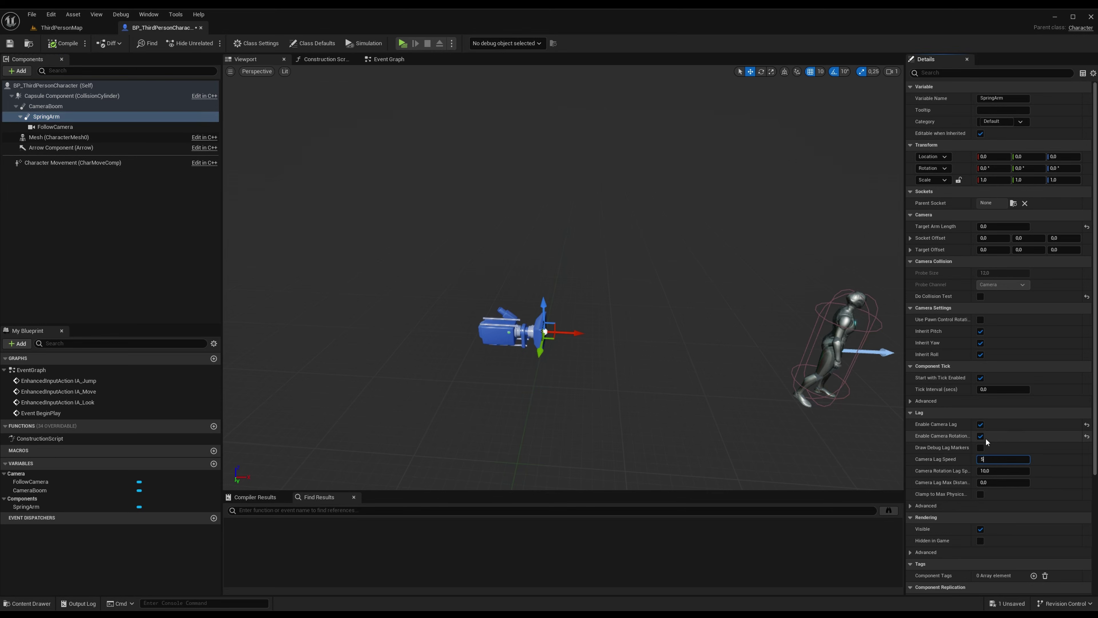
key("Tab")
type("5")
key("Return")
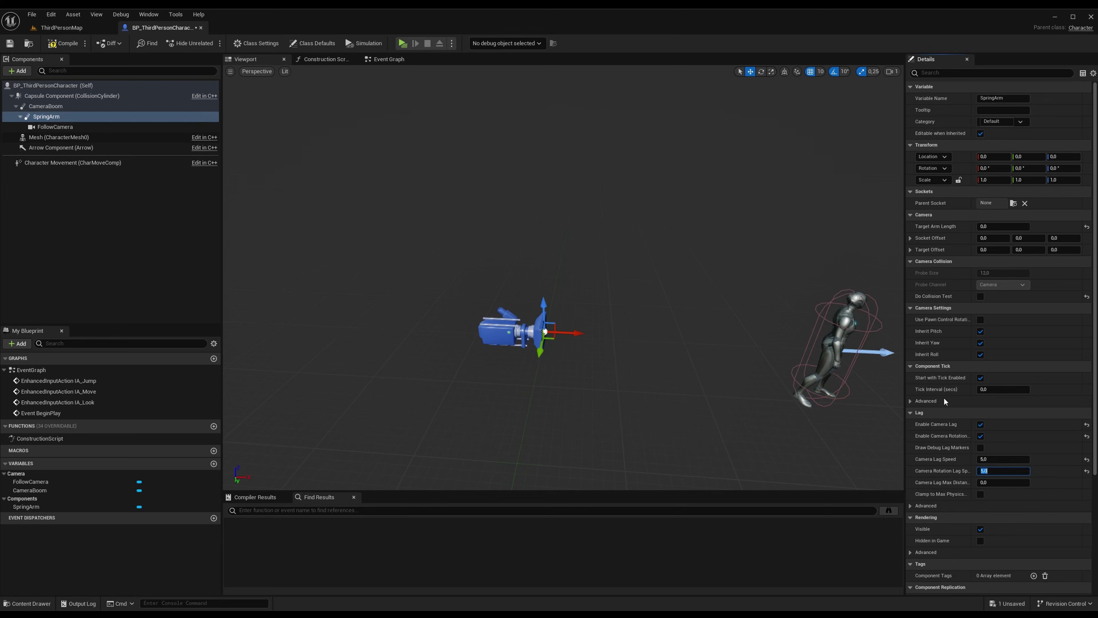
- Play the level and run the character along the wall pillars to test the camera collision with both lag speeds at 5.0
left_click(403, 43)
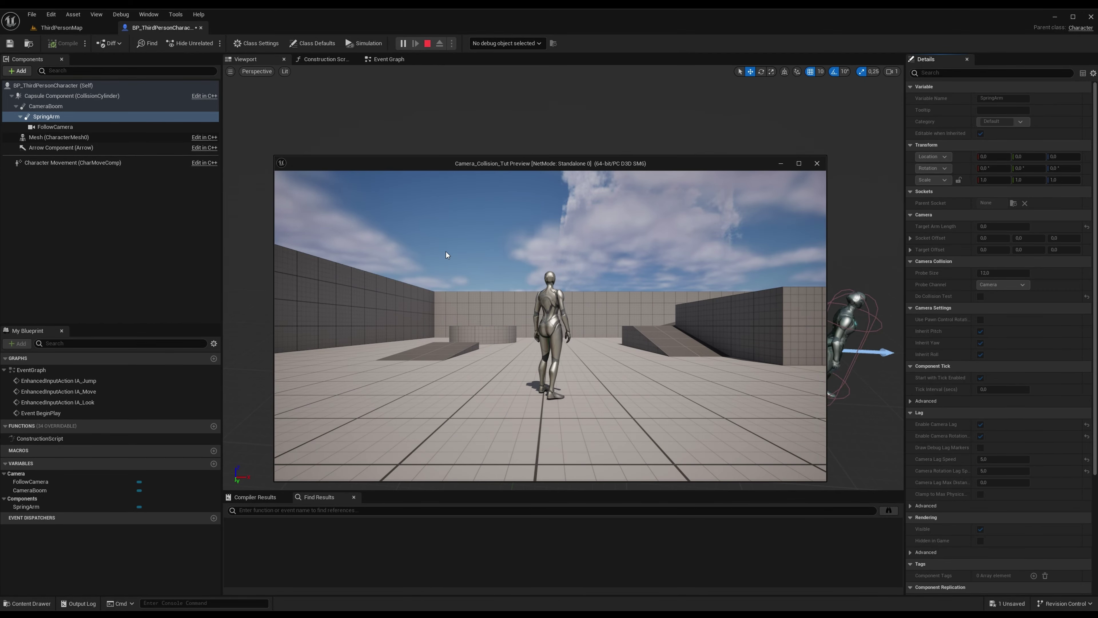
key("w")
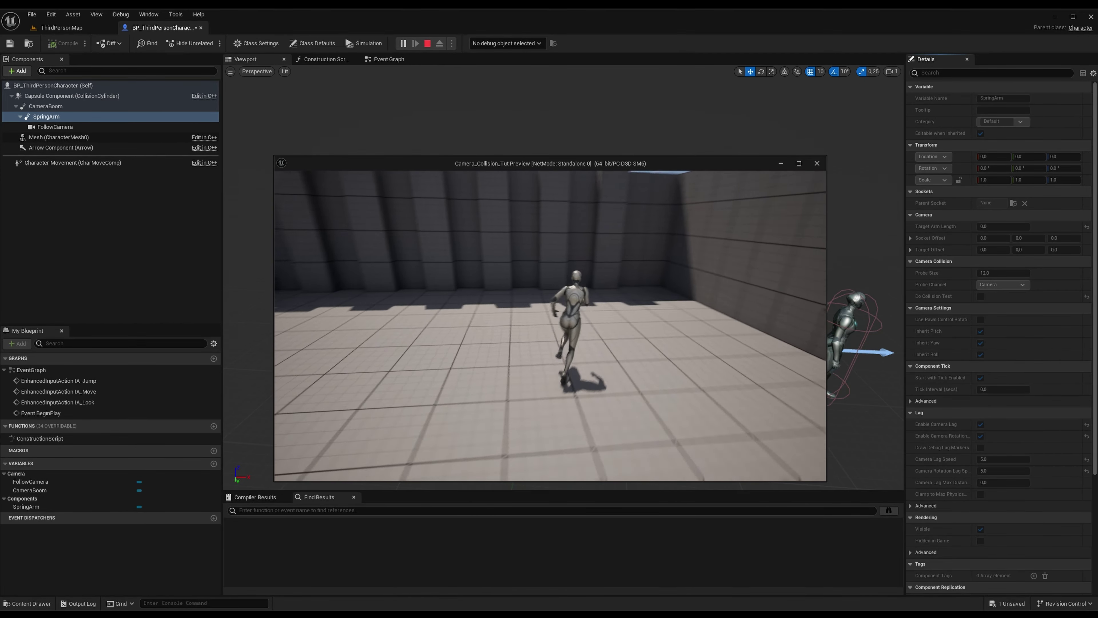
key("w")
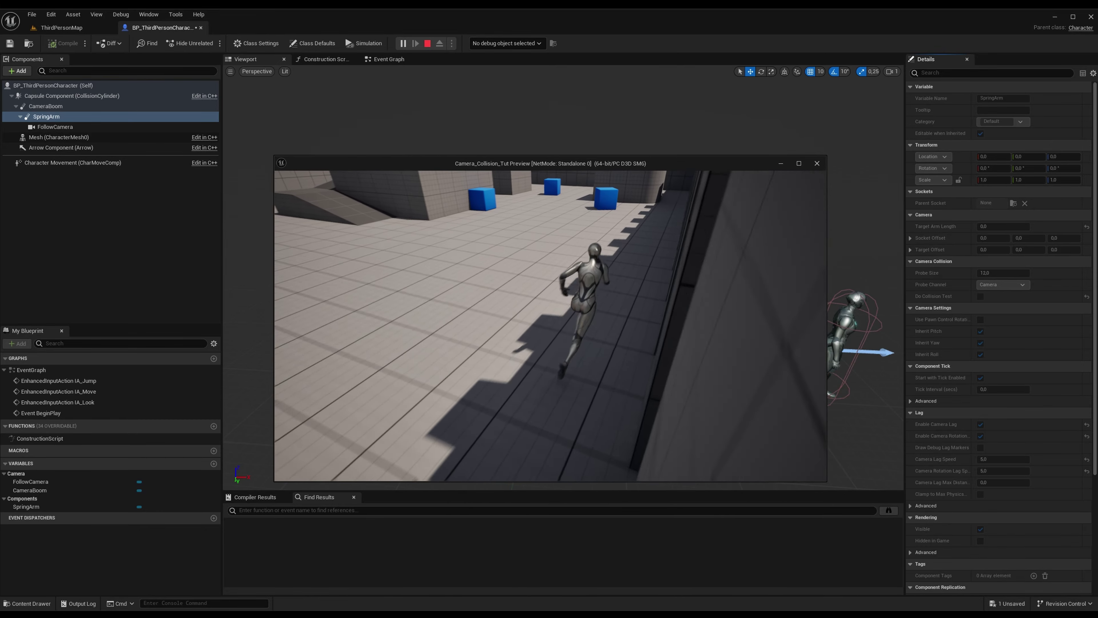
key("w")
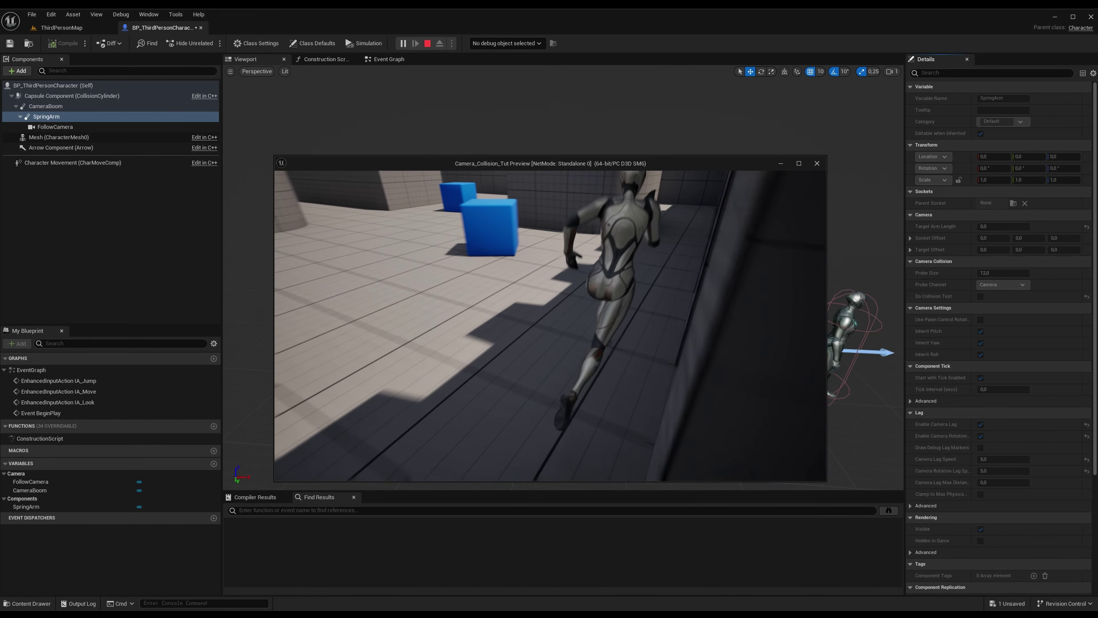
key("w")
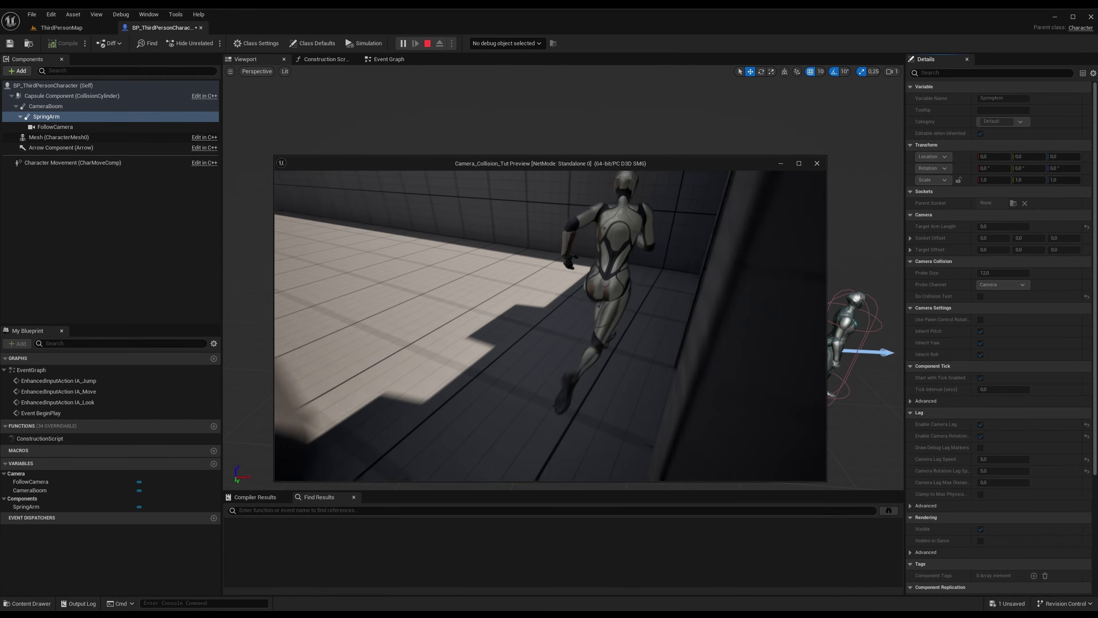